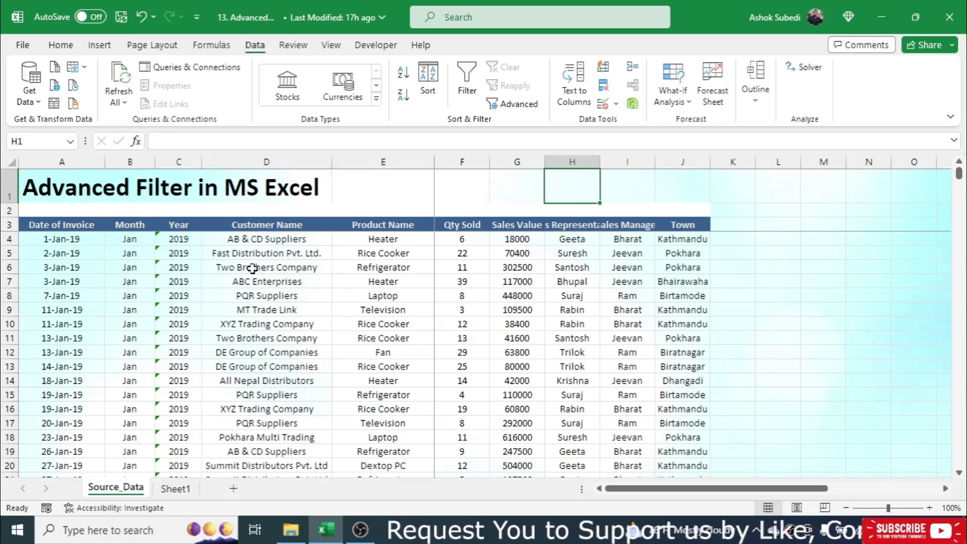
Turn on filtering for the sales table's header row, A3:J3.
left_click_drag(63, 224, 680, 231)
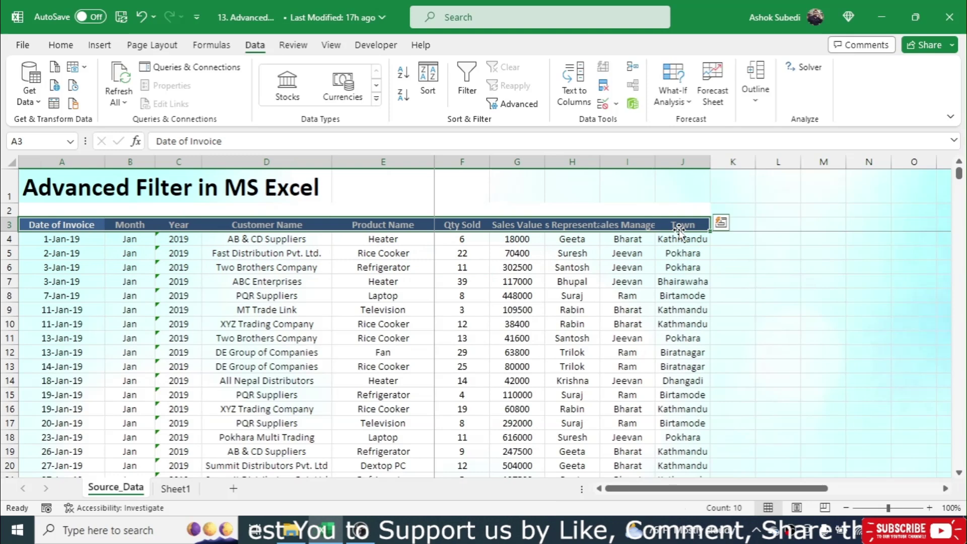
left_click(467, 90)
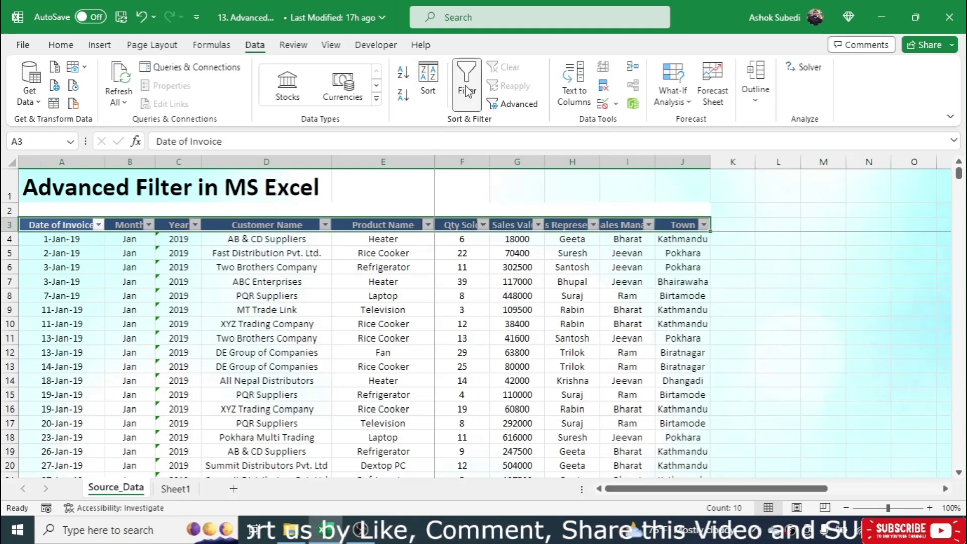
left_click(535, 301)
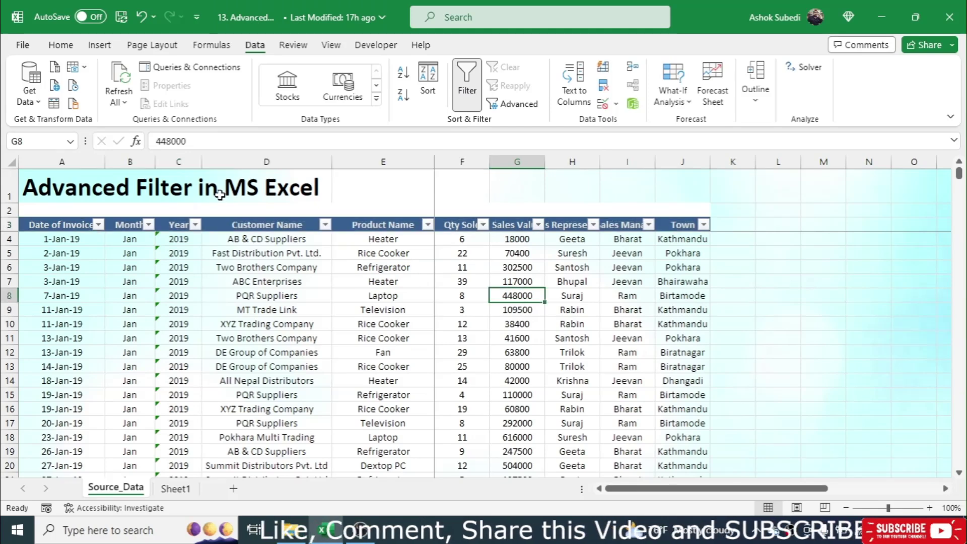
Filter the Customer Name column to show only ABC Enterprises, and clear that filter again.
left_click(325, 225)
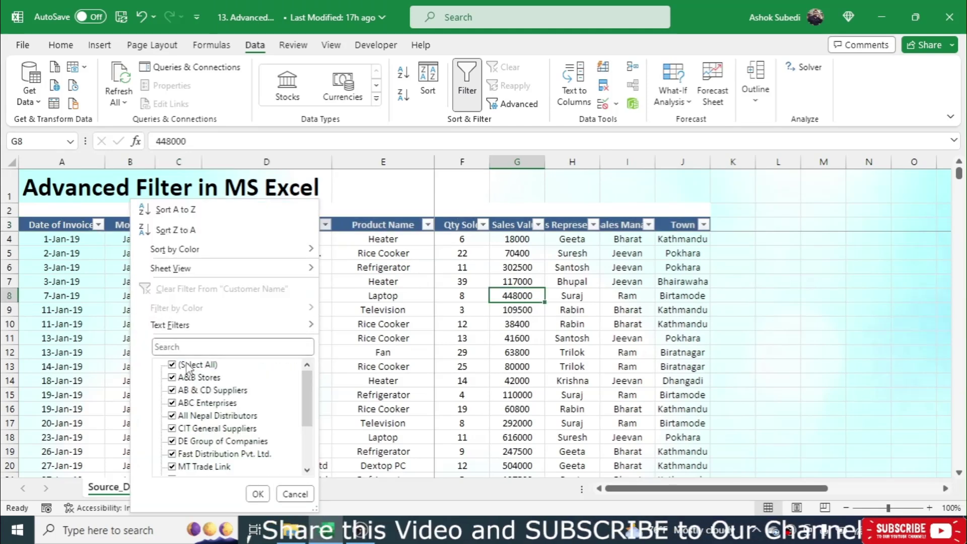
left_click(186, 364)
left_click(192, 403)
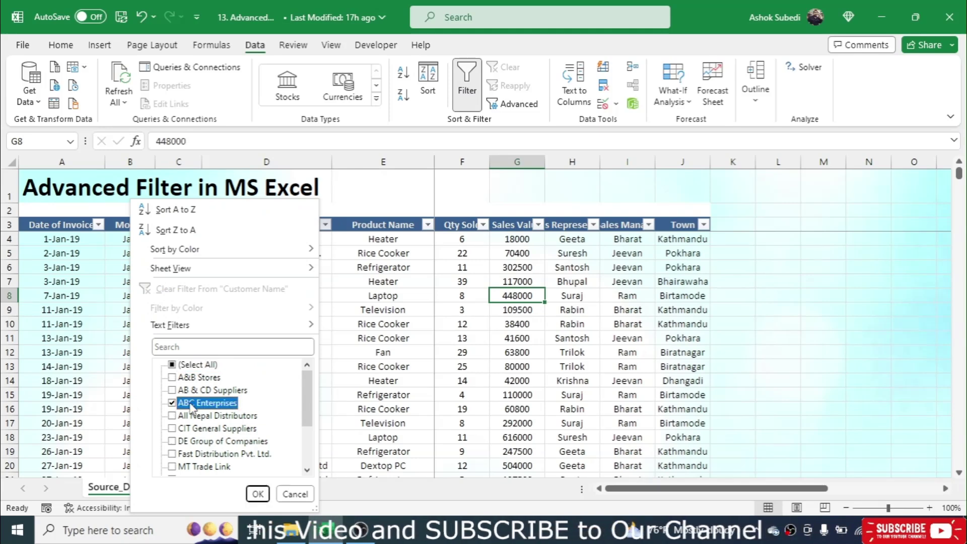
left_click(256, 494)
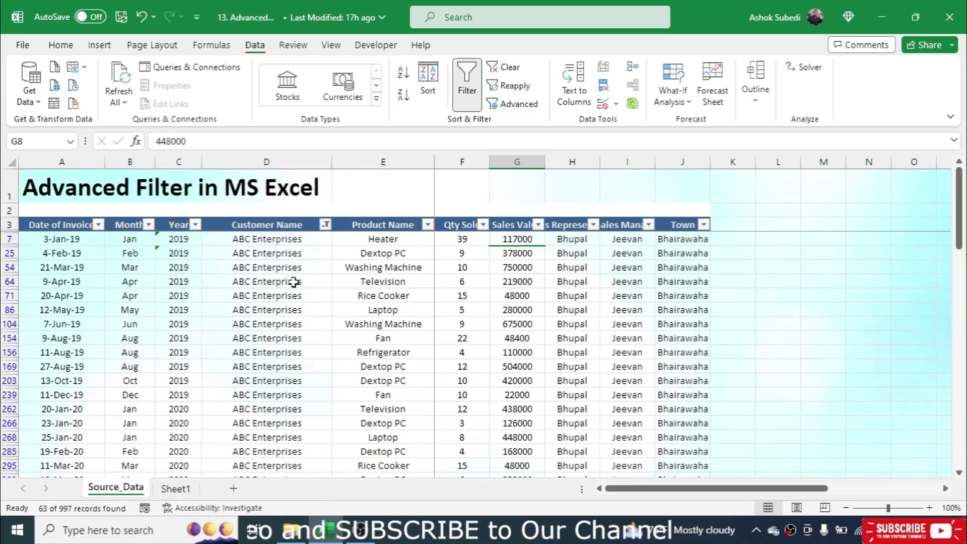
left_click(326, 225)
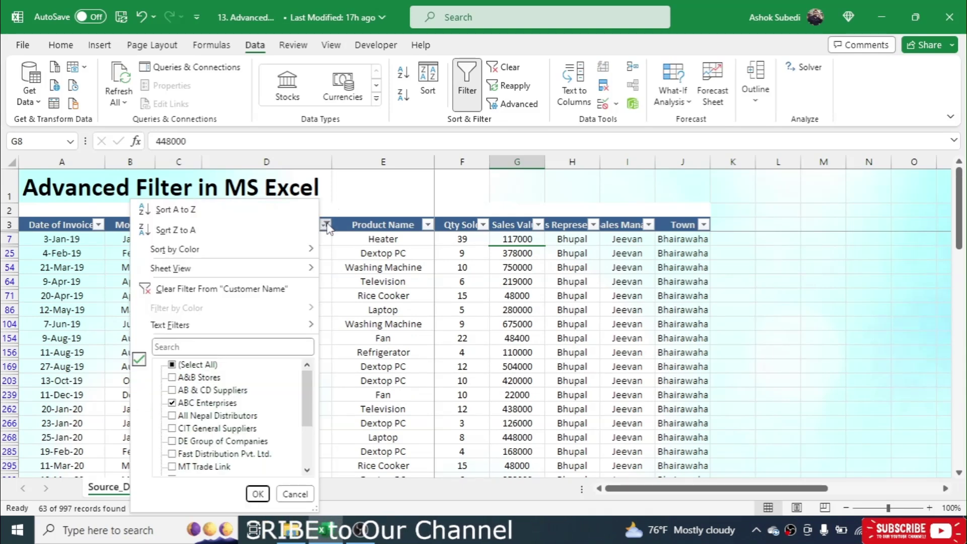
left_click(194, 288)
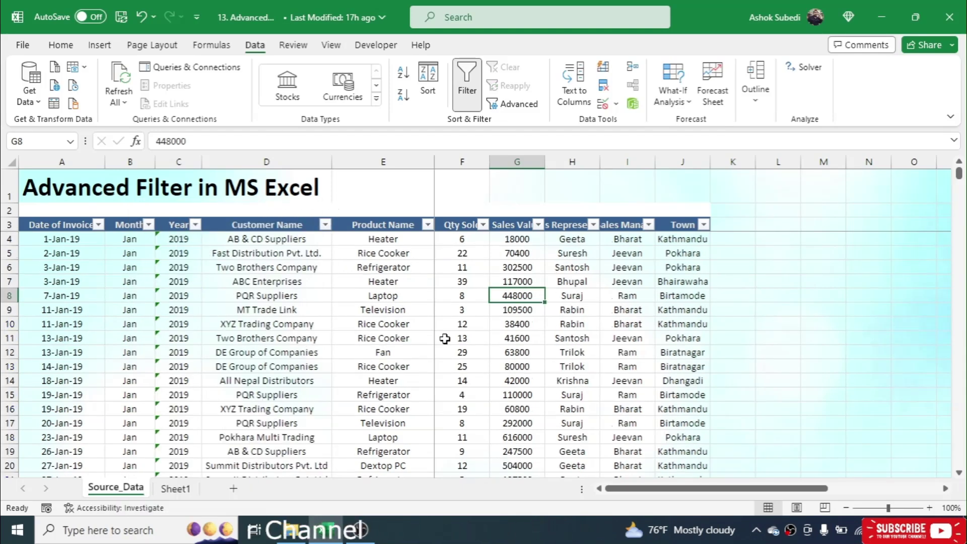
Filter the Town column to show only Kathmandu, and restore all towns in the list.
left_click(703, 225)
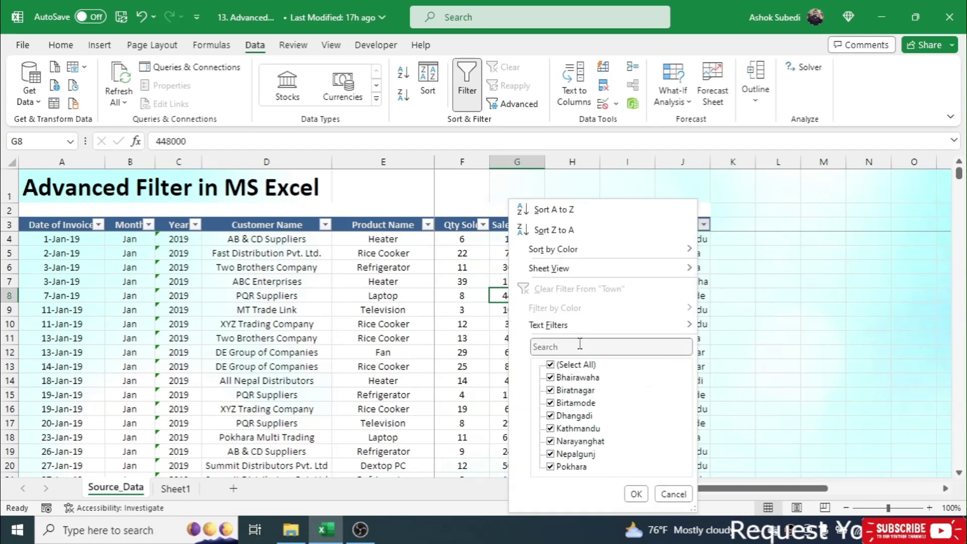
left_click(550, 364)
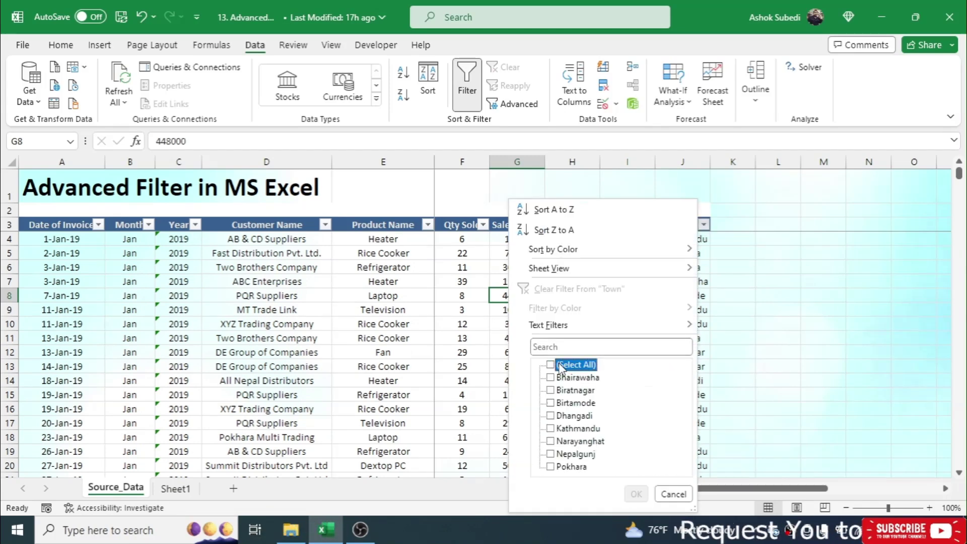
left_click(551, 429)
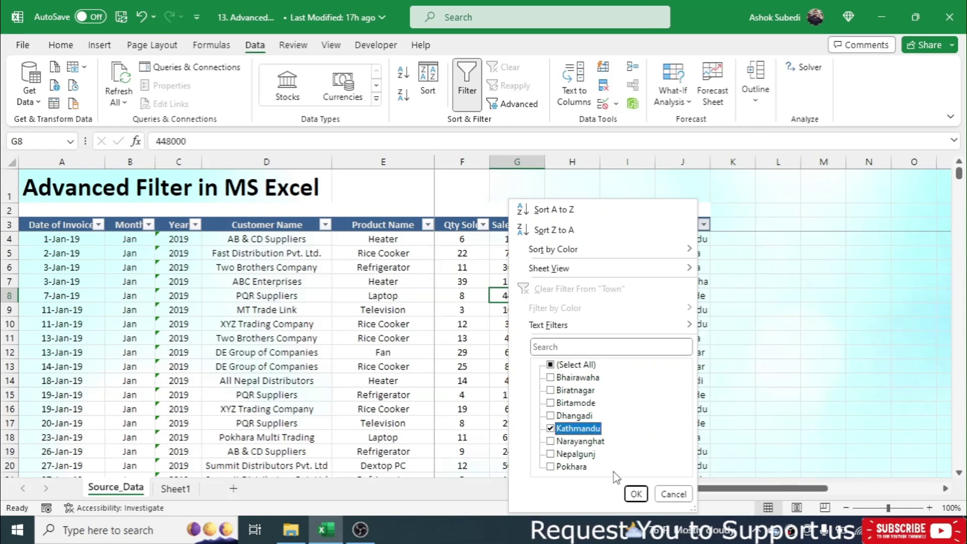
left_click(635, 494)
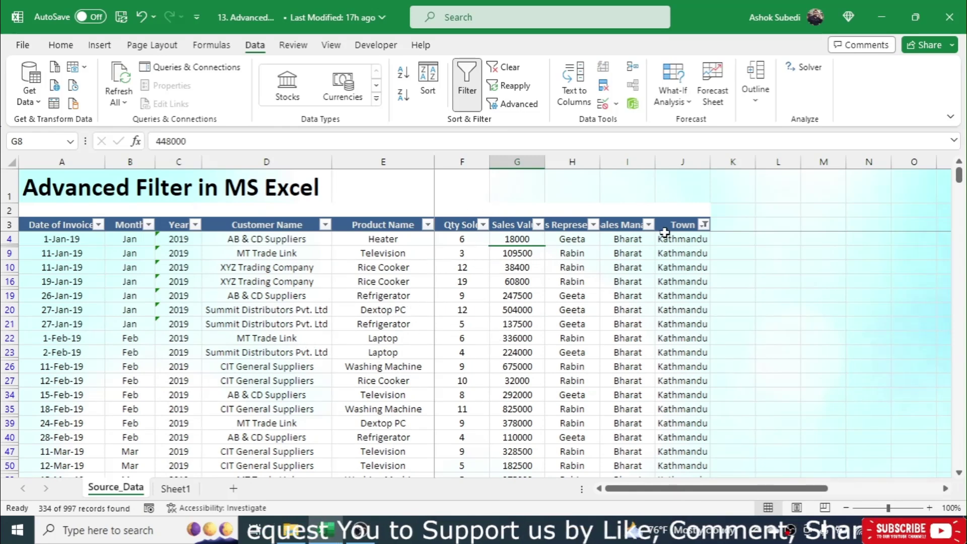
left_click(704, 225)
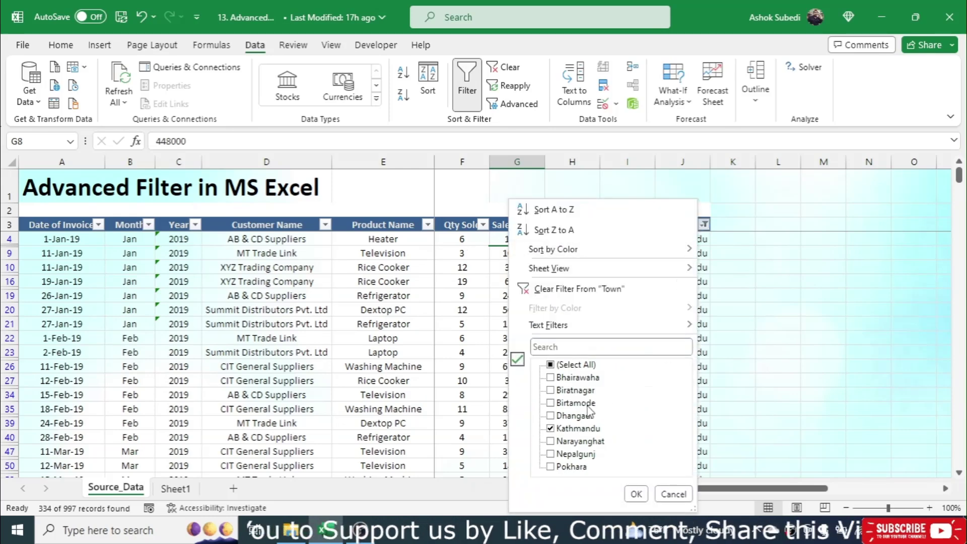
left_click(563, 367)
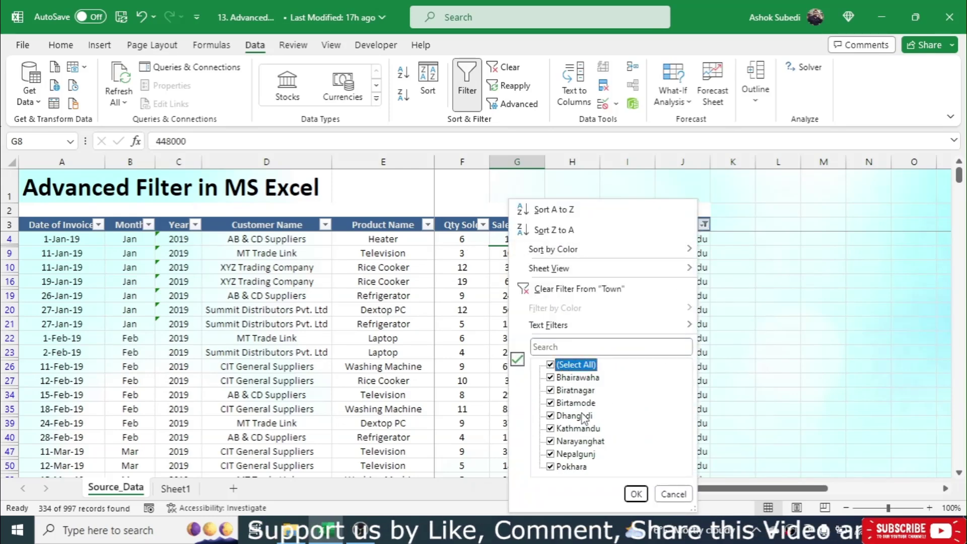
left_click(636, 495)
left_click(521, 269)
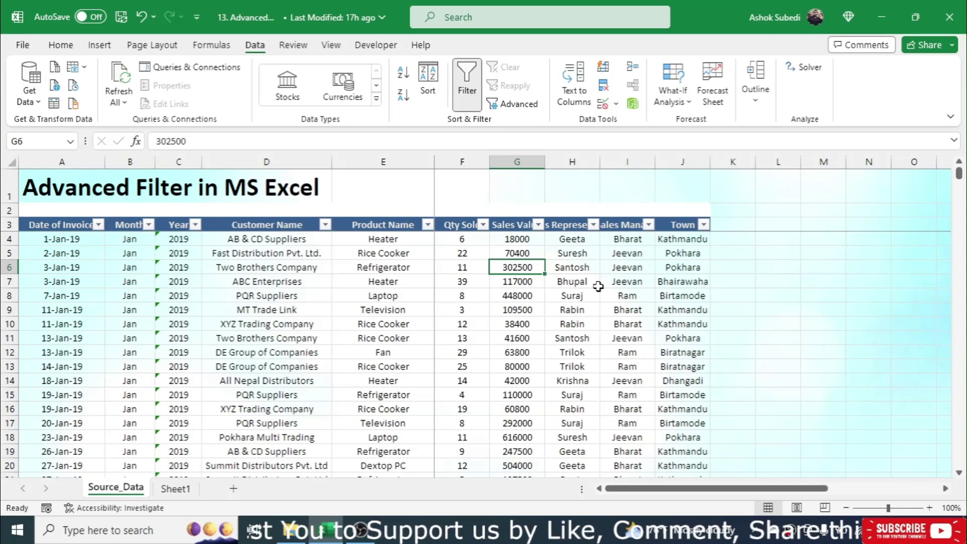
Copy the Town header from J3 and paste it as values only into cell L3.
left_click(908, 357)
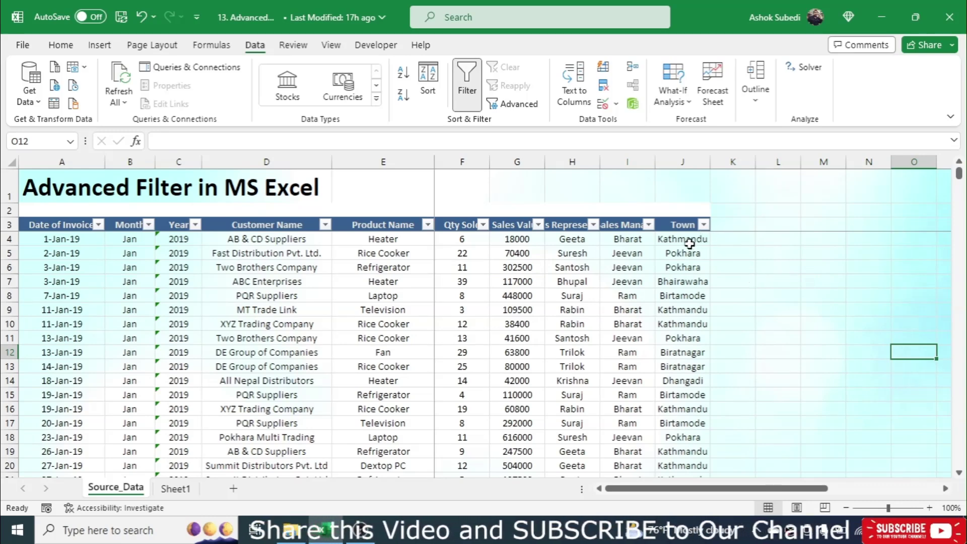
left_click(779, 225)
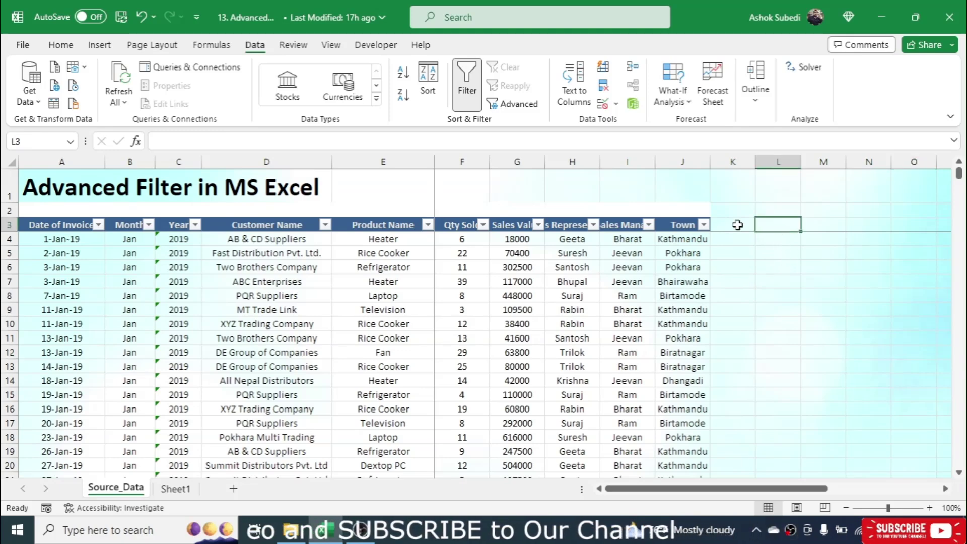
left_click(682, 225)
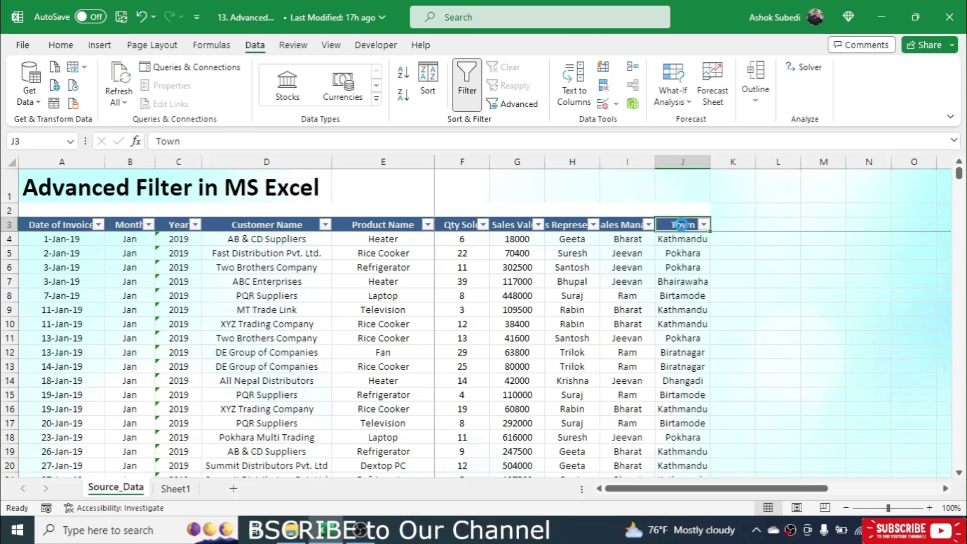
key("ctrl+c")
left_click(776, 227)
right_click(776, 226)
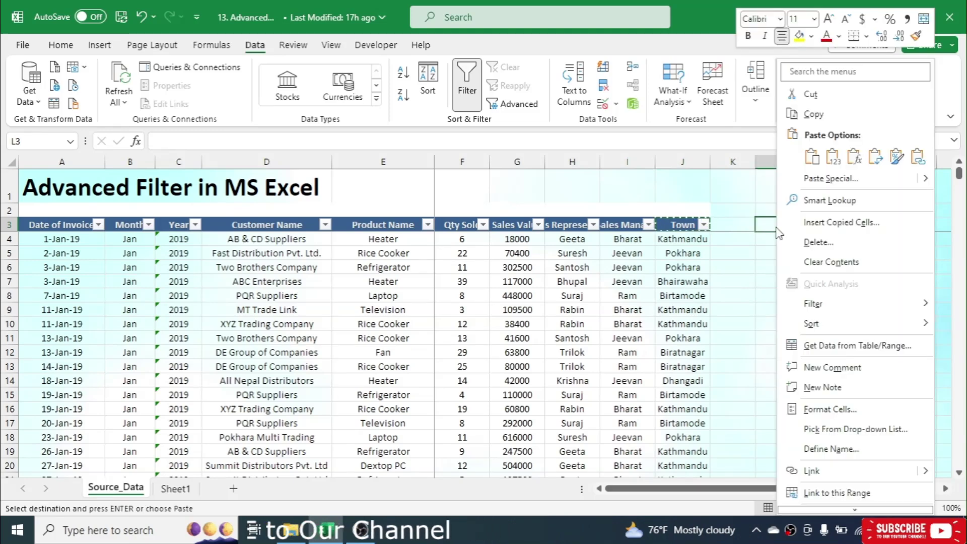
left_click(832, 179)
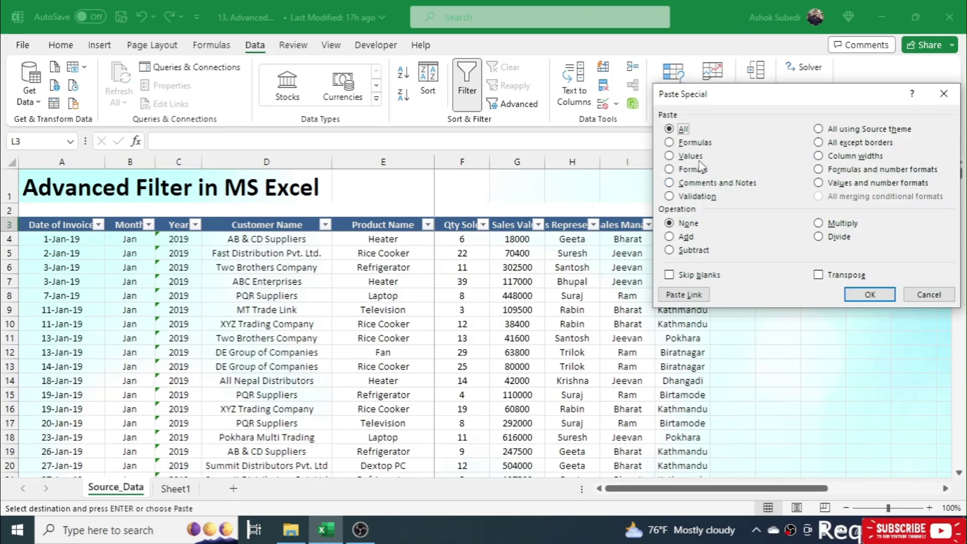
left_click(691, 158)
left_click(862, 296)
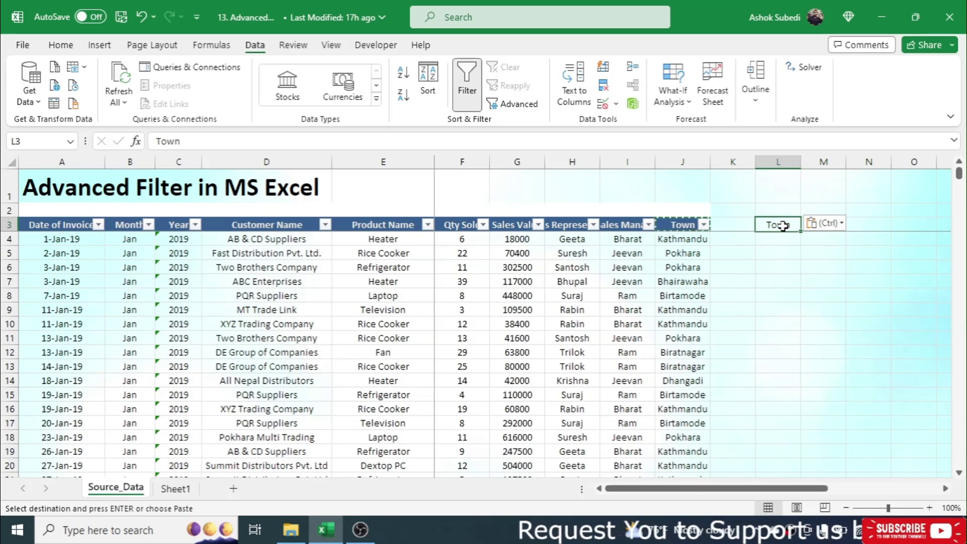
Copy Kathmandu from J4 into L4 beneath the Town criteria header, and widen column L to fit it.
left_click(672, 239)
key("ctrl+c")
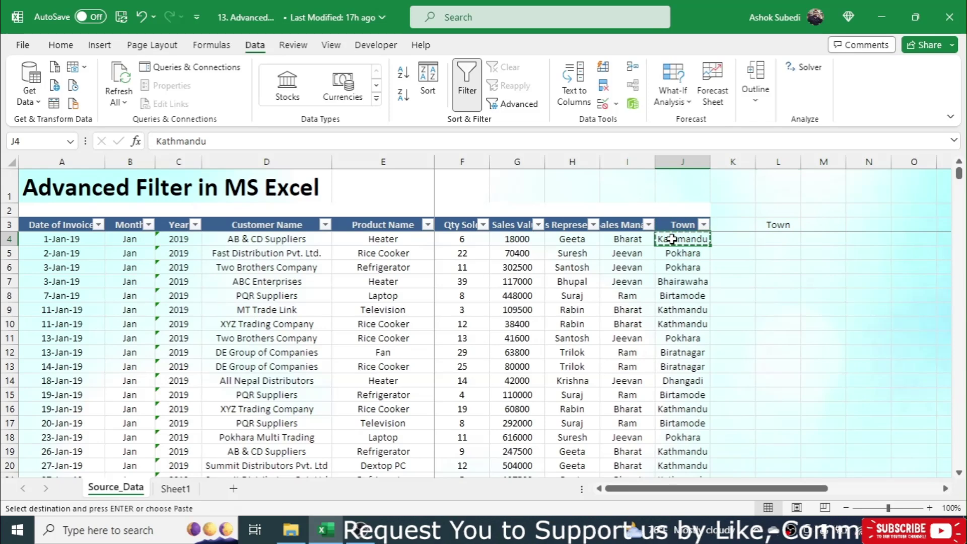
left_click(761, 242)
key("ctrl+v")
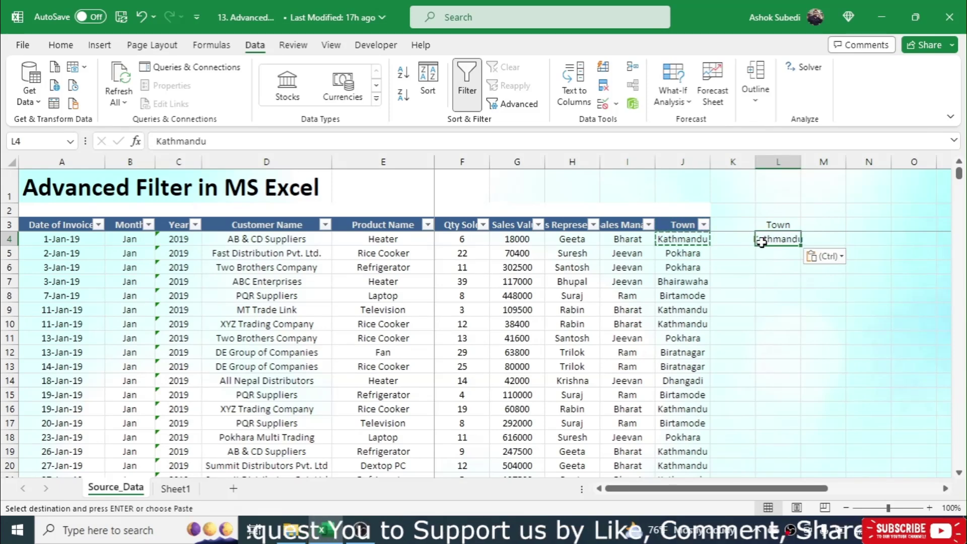
left_click(786, 307)
left_click_drag(801, 161, 808, 170)
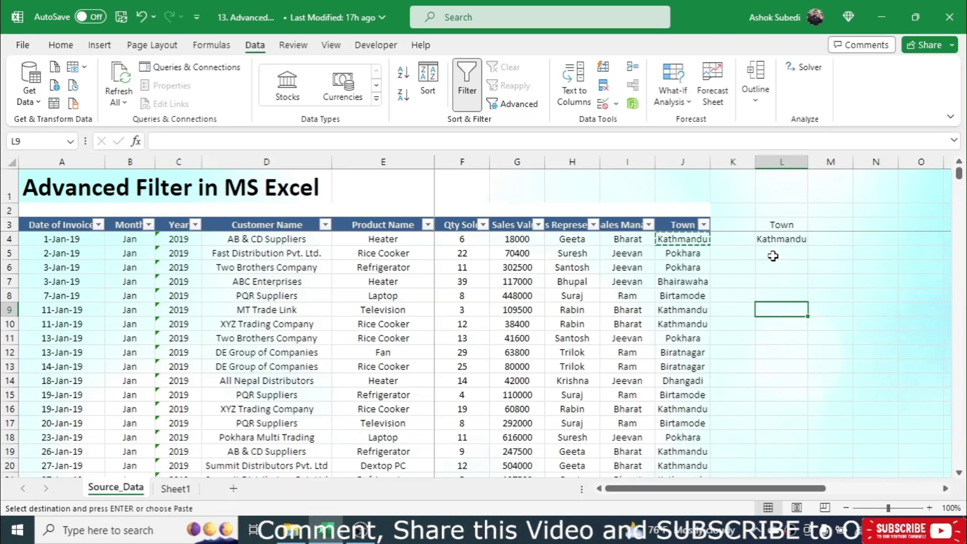
key("Escape")
left_click(773, 283)
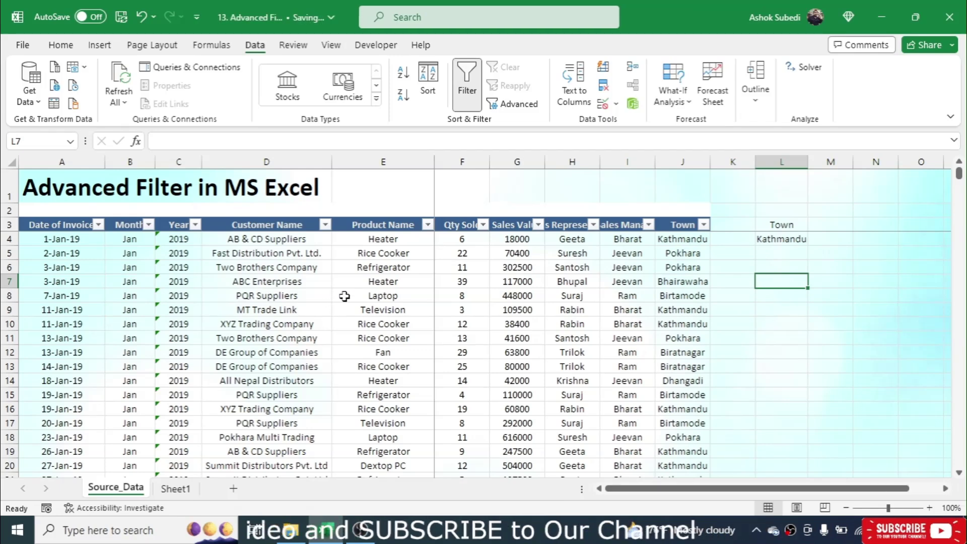
Run an Advanced Filter on $A$3:$J$1000 that copies the matching records to another location, with criteria range L3:L4 and output starting at L6.
left_click(278, 310)
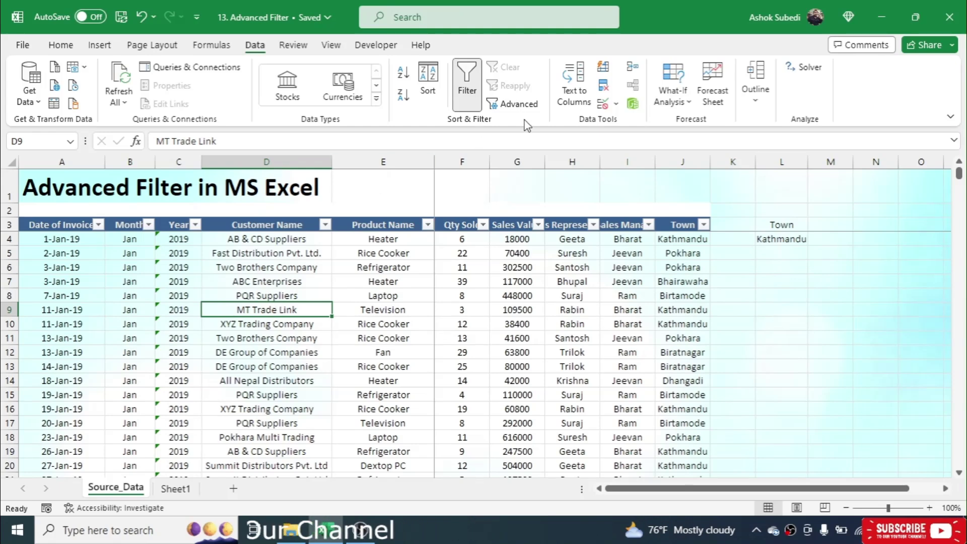
left_click(517, 109)
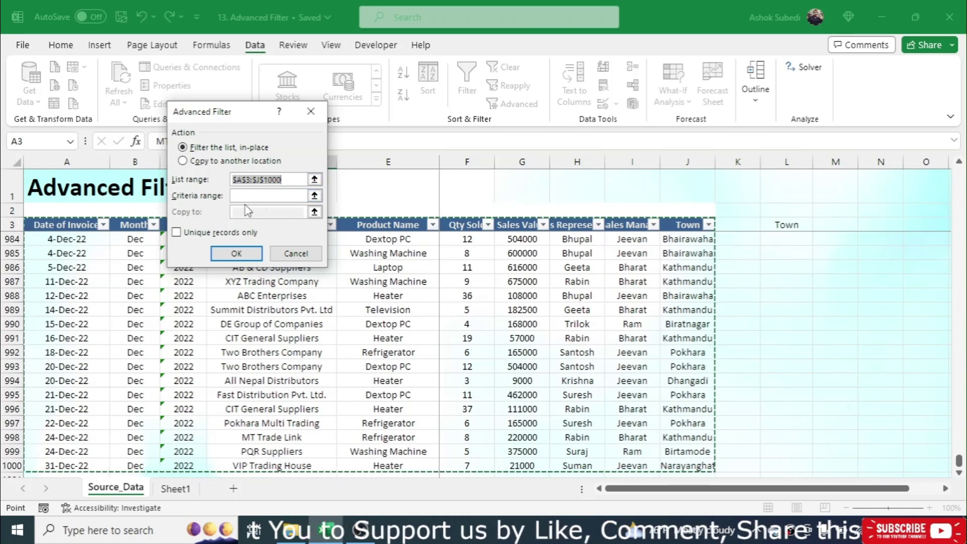
left_click(183, 161)
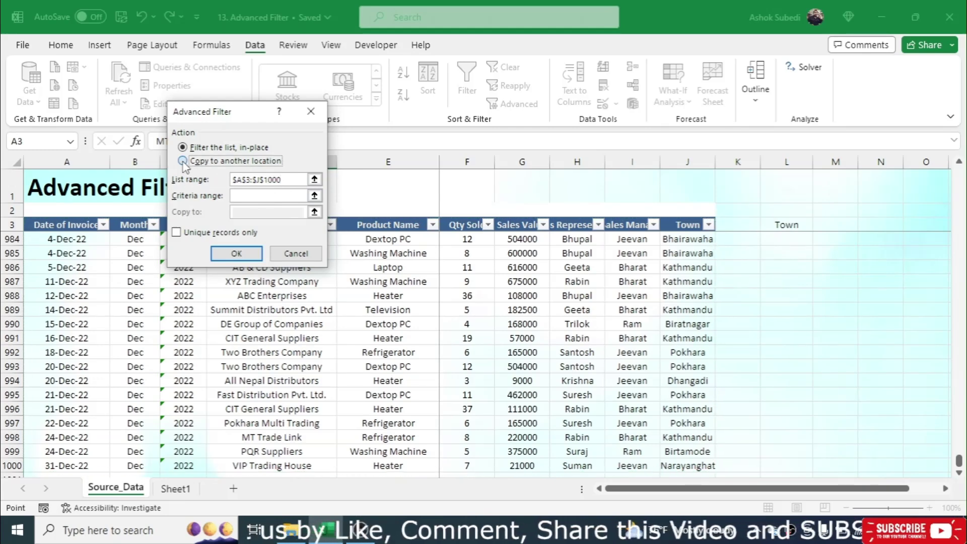
left_click(242, 195)
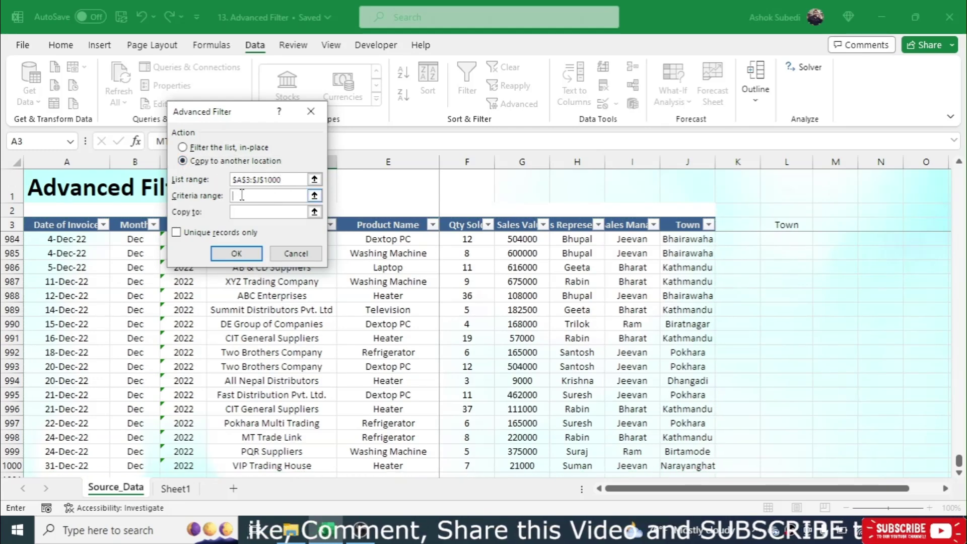
mouse_move(789, 222)
left_mouse_down()
mouse_move(796, 244)
mouse_move(789, 233)
left_mouse_up()
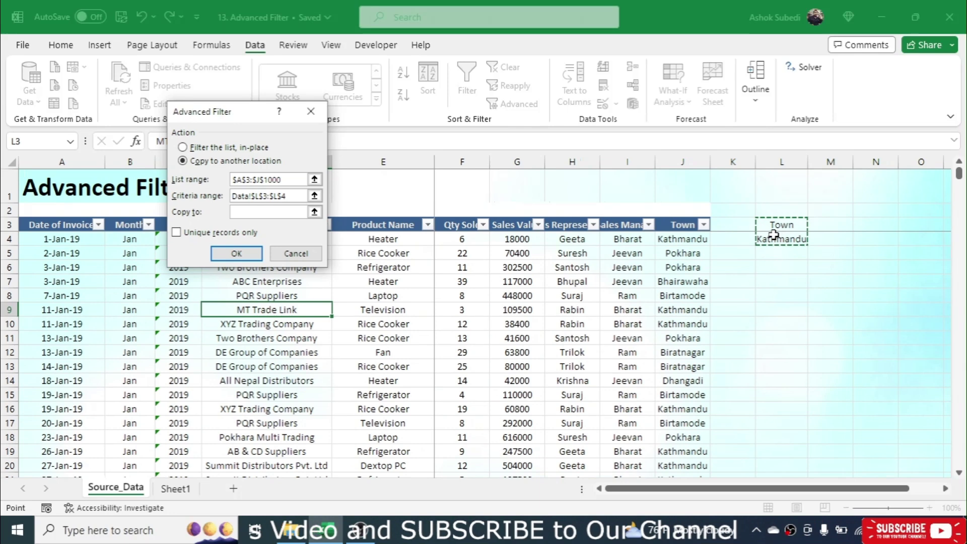
left_click(263, 213)
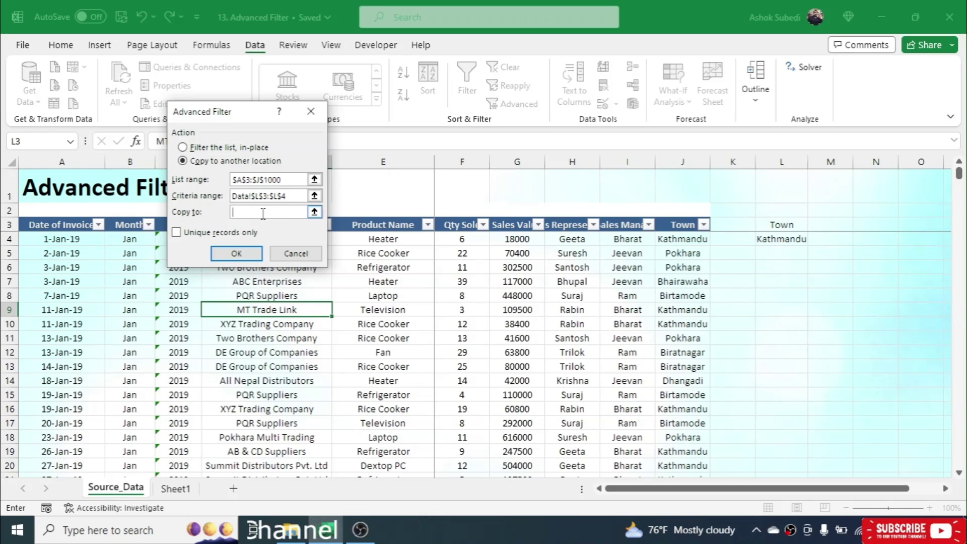
left_click(786, 266)
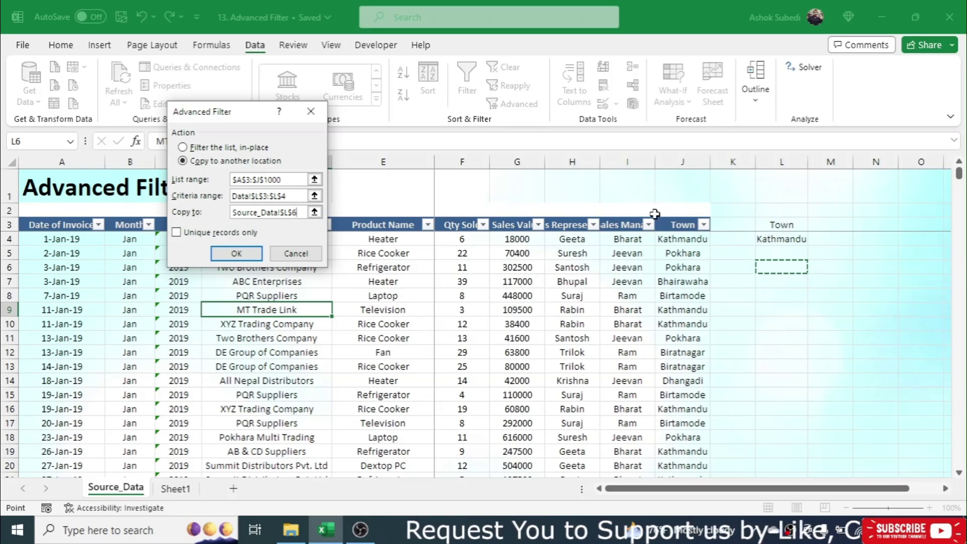
left_click(235, 258)
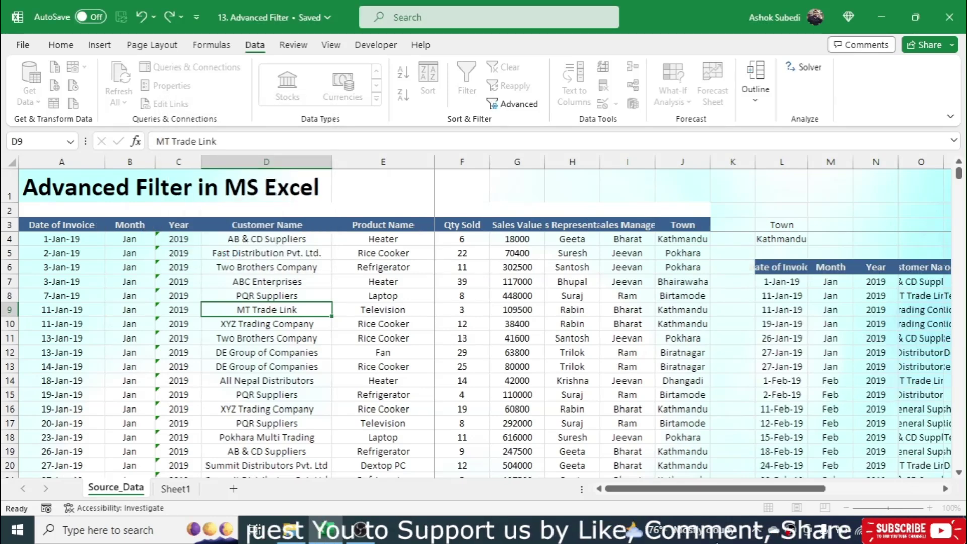
left_click_drag(701, 489, 813, 513)
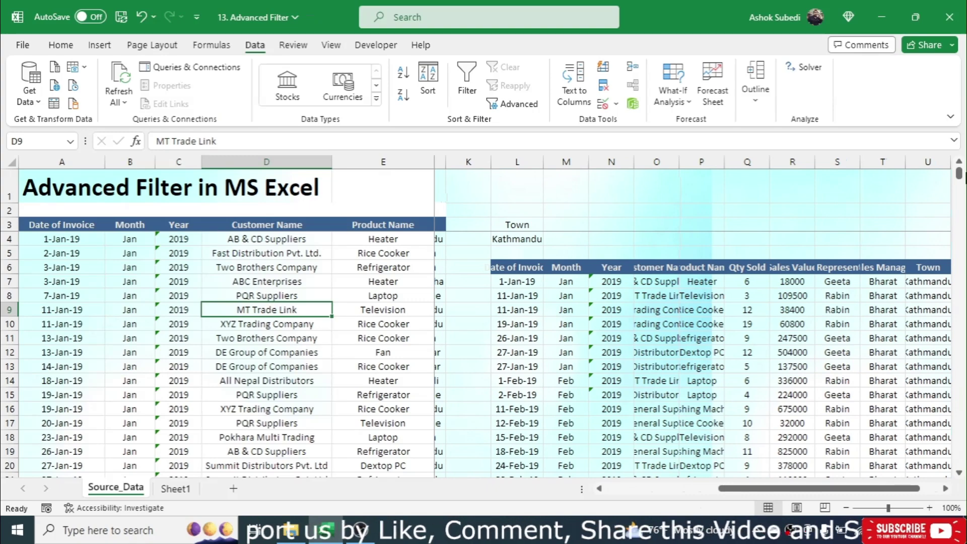
mouse_move(959, 176)
left_mouse_down()
mouse_move(962, 303)
mouse_move(960, 171)
left_mouse_up()
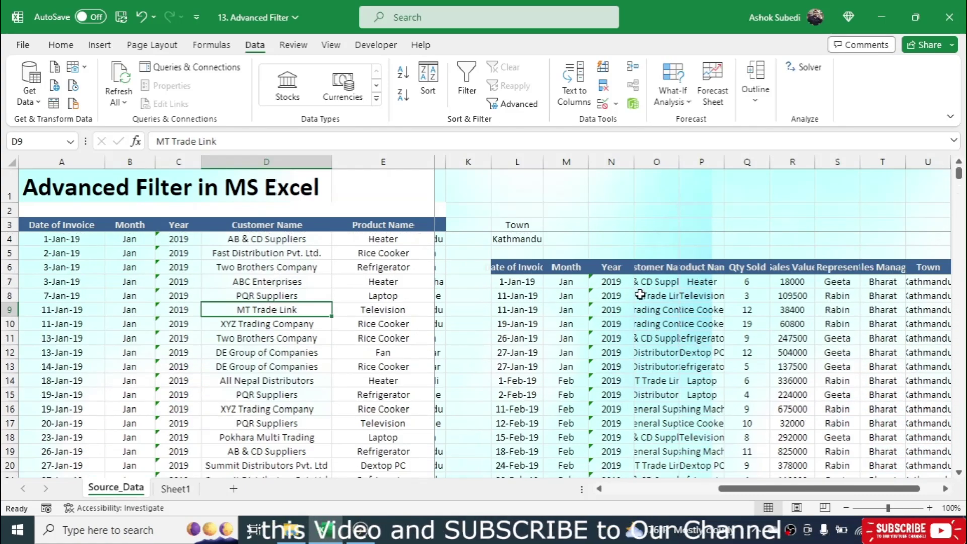
Paste the copied Product Name header as values only into cell C3 of Sheet1.
left_click_drag(747, 492, 612, 494)
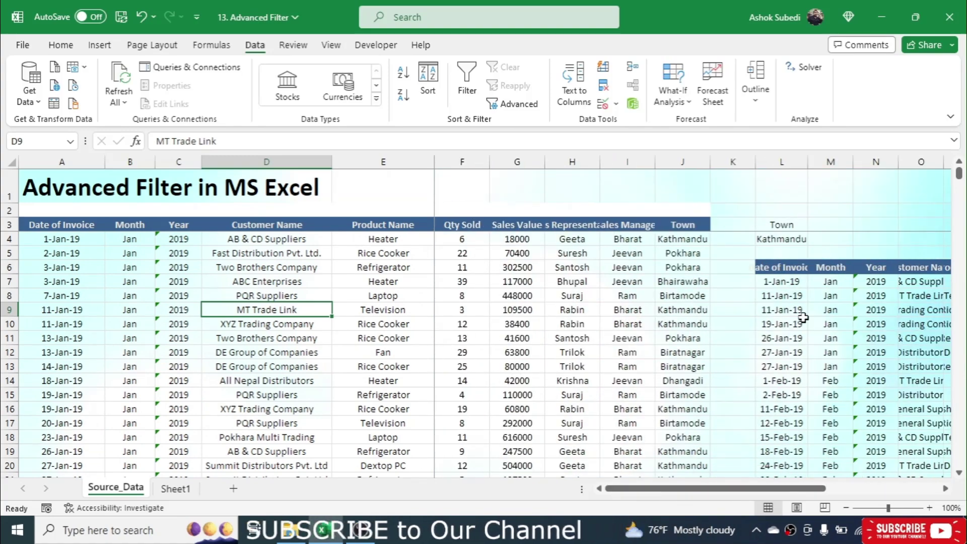
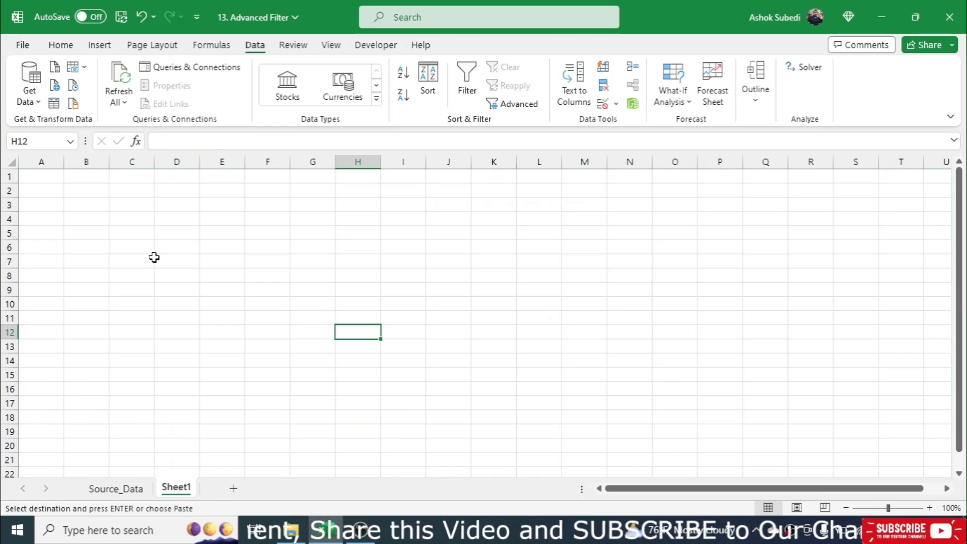
left_click(134, 204)
type("Product Name")
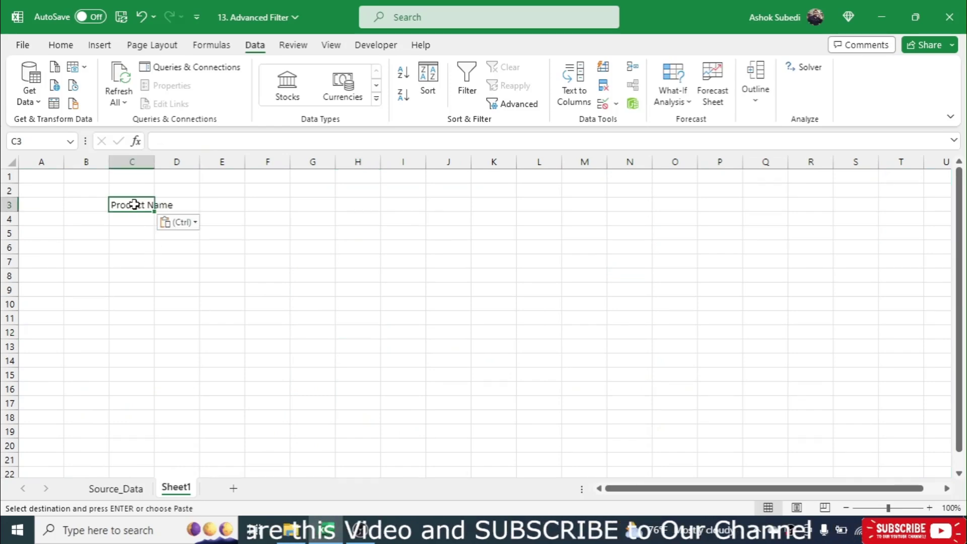
Copy the Town header from J3 of Source_Data and paste it as values only into D3 of Sheet1.
left_click(116, 488)
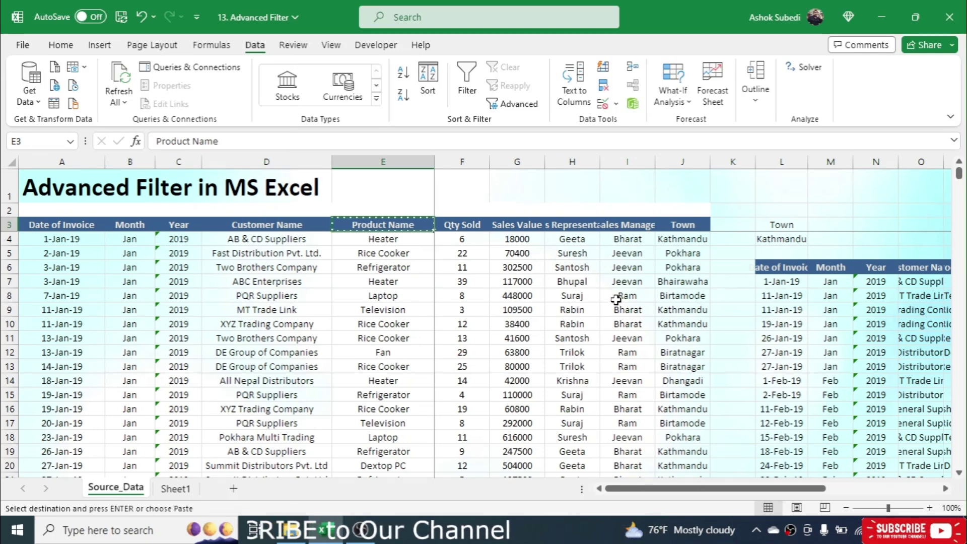
left_click(678, 223)
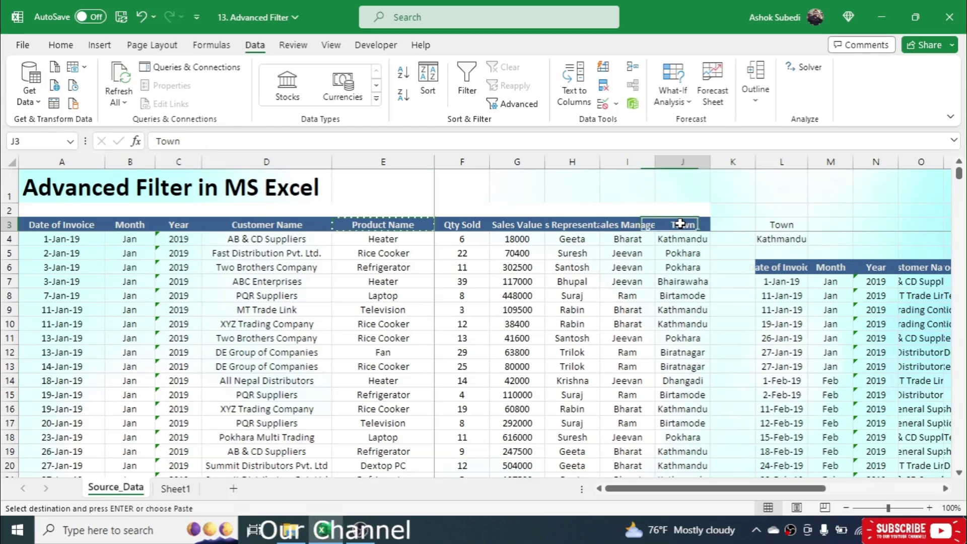
key("ctrl+c")
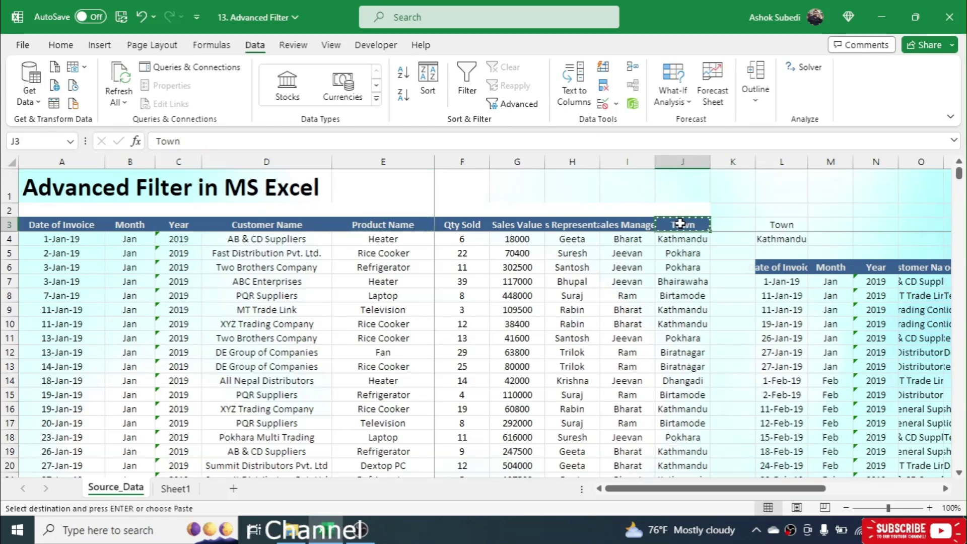
left_click(174, 489)
left_click(177, 205)
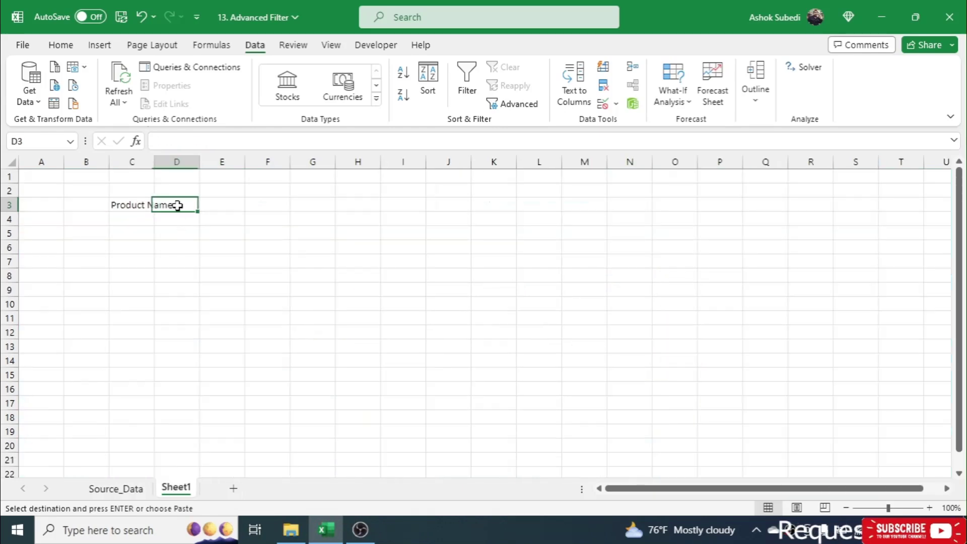
right_click(177, 205)
key("ctrl+v")
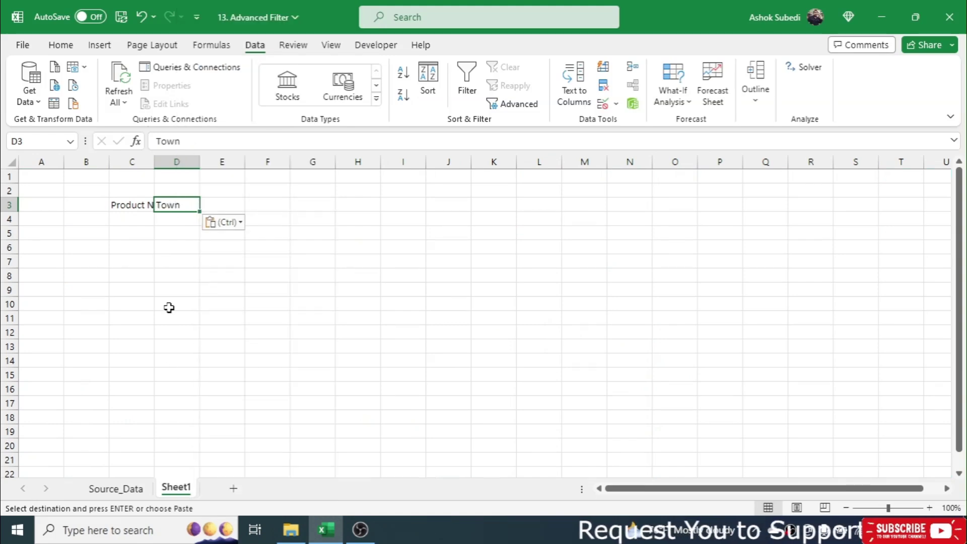
Copy Heater from E4 of Source_Data and paste it as a value into C4 of Sheet1, beneath Product Name.
left_click(127, 489)
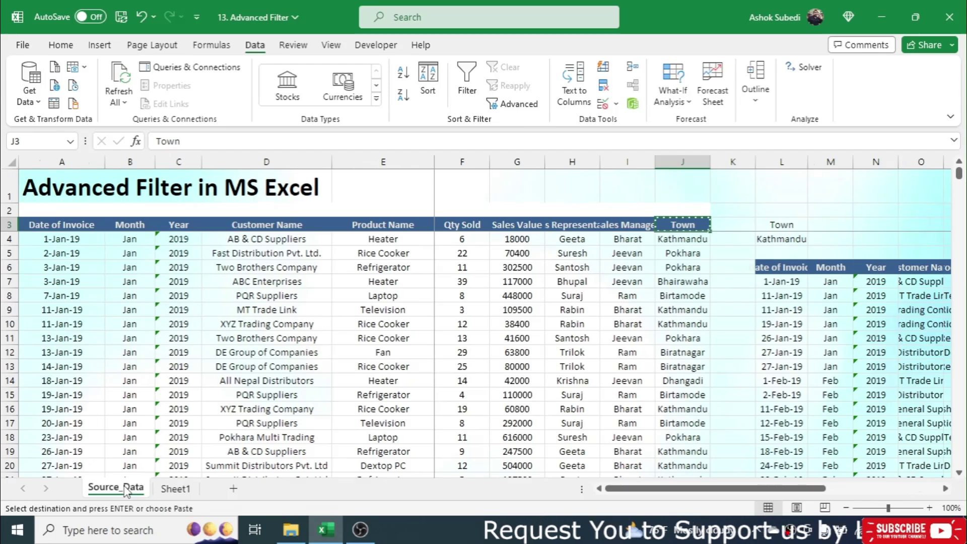
left_click(387, 236)
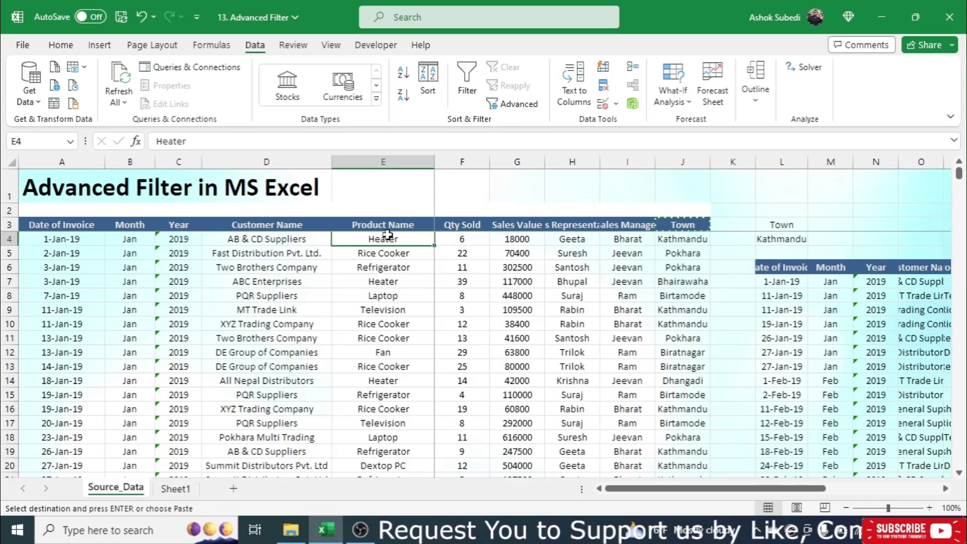
key("ctrl+c")
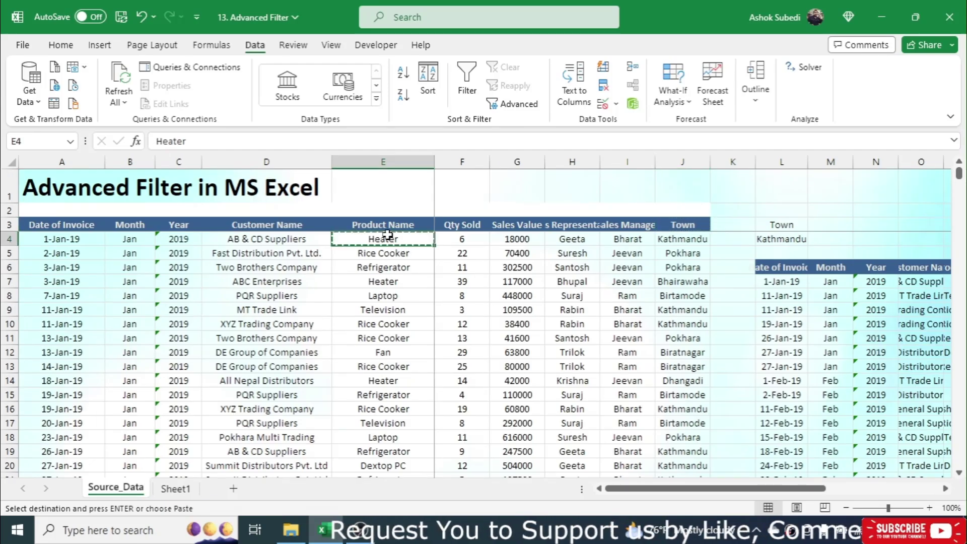
left_click(176, 489)
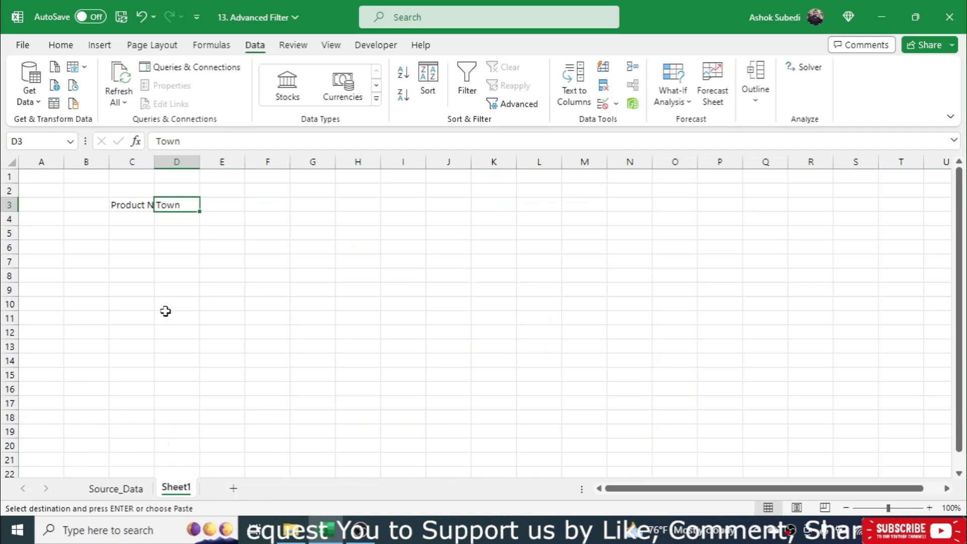
left_click(124, 221)
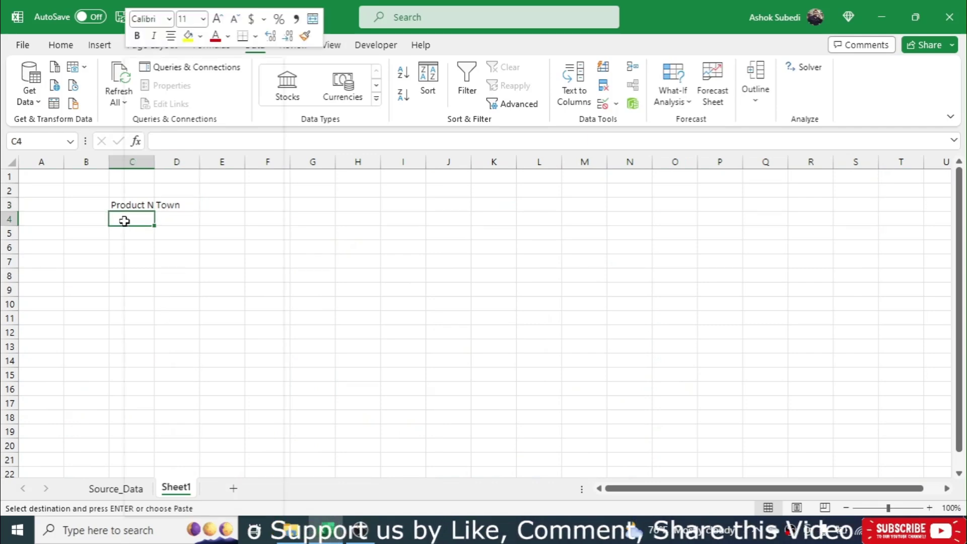
key("ctrl+v")
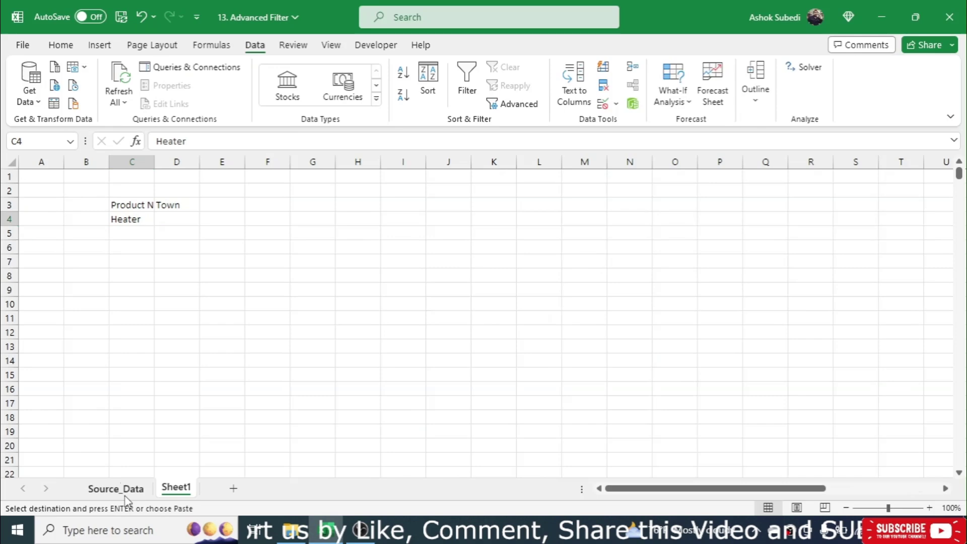
Copy Biratnagar from J12 of Source_Data and paste it as a value into D4 of Sheet1, beneath Town.
left_click(122, 491)
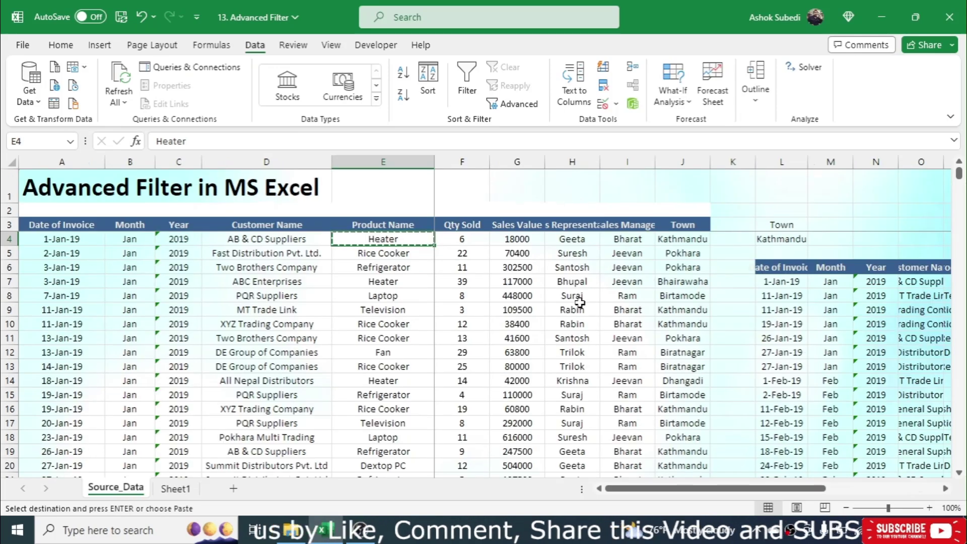
left_click(689, 351)
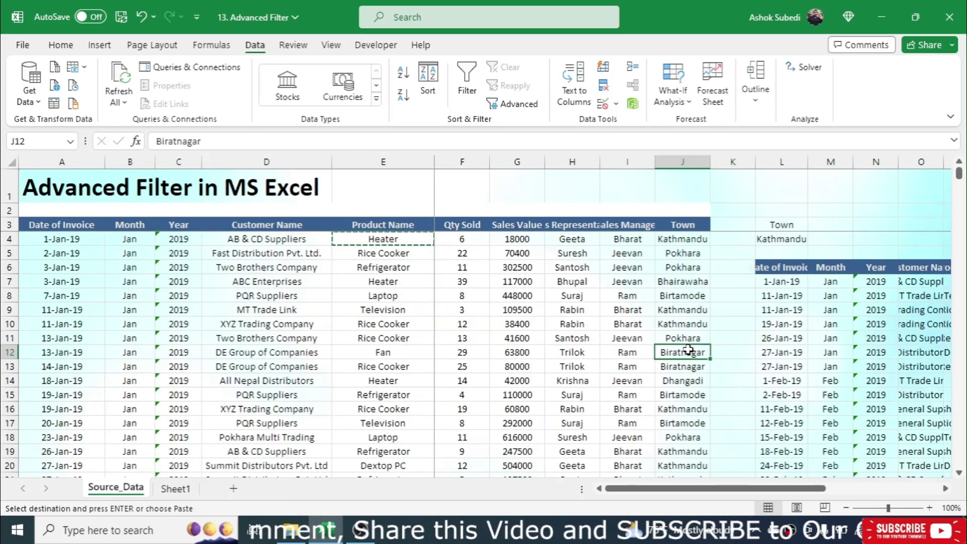
key("ctrl+c")
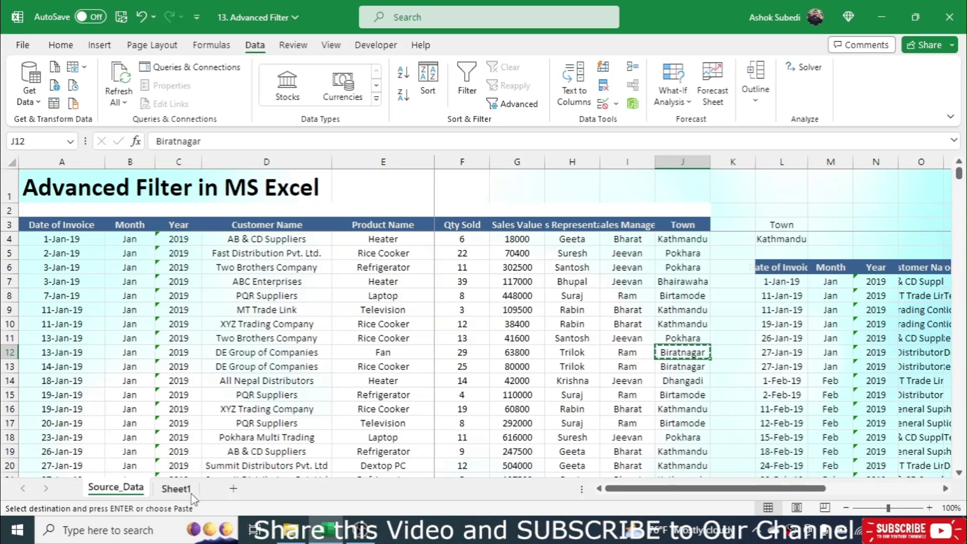
left_click(175, 489)
left_click(172, 214)
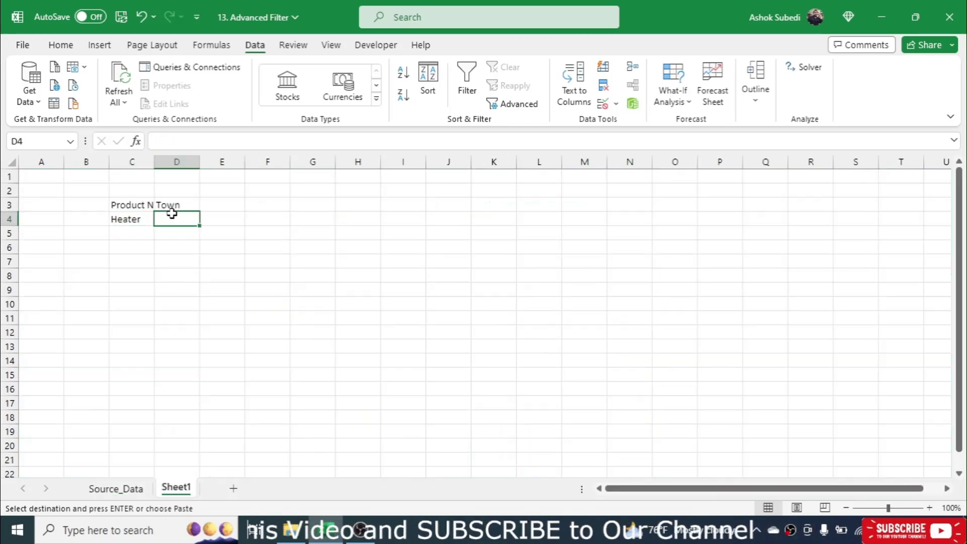
type("v")
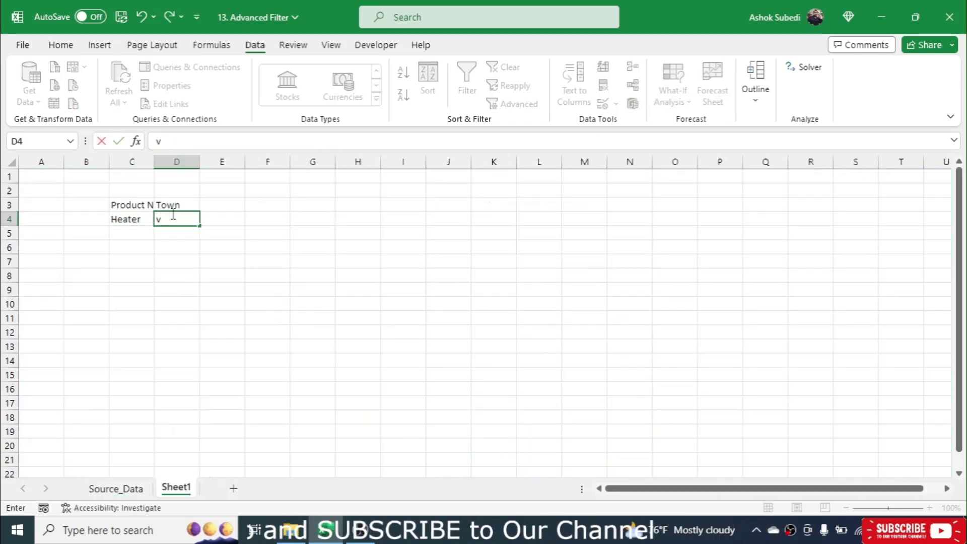
key("Escape")
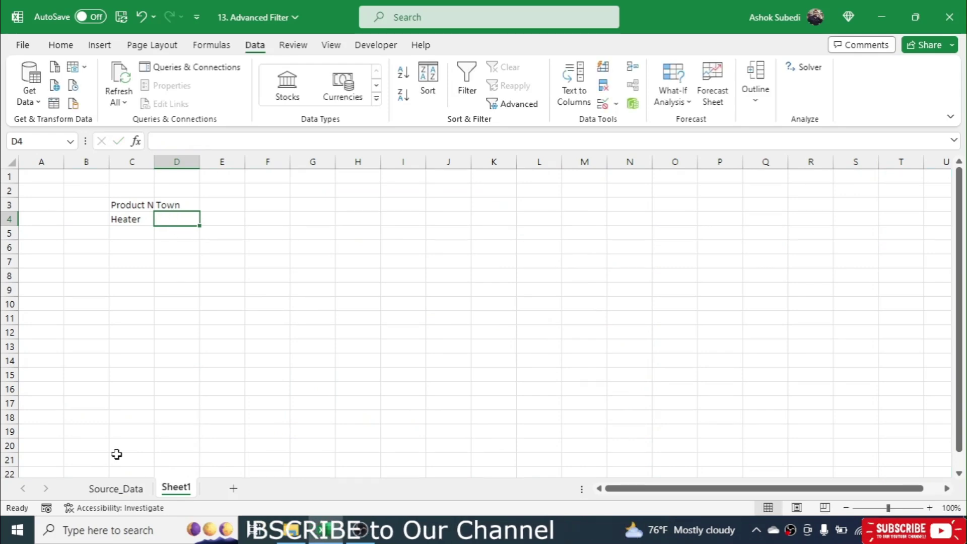
left_click(121, 489)
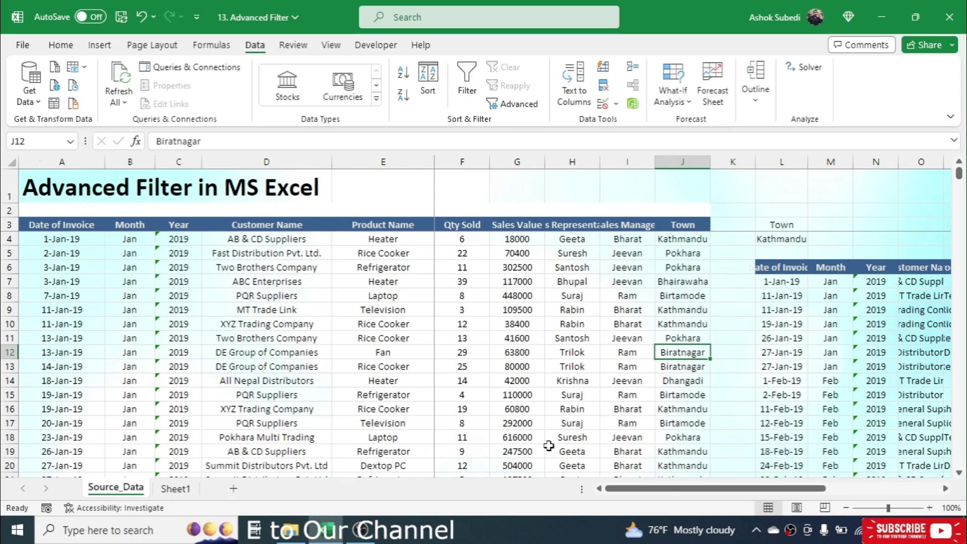
key("ctrl+c")
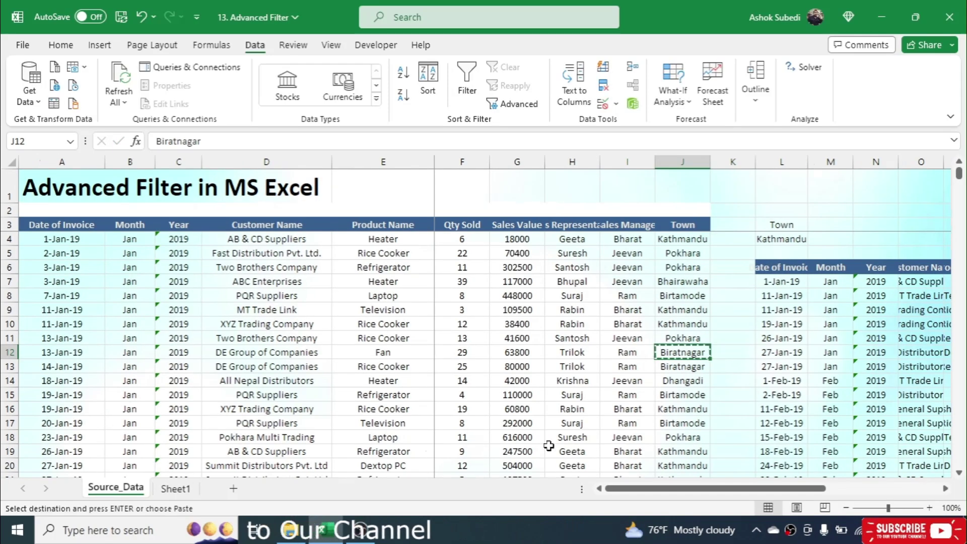
left_click(176, 489)
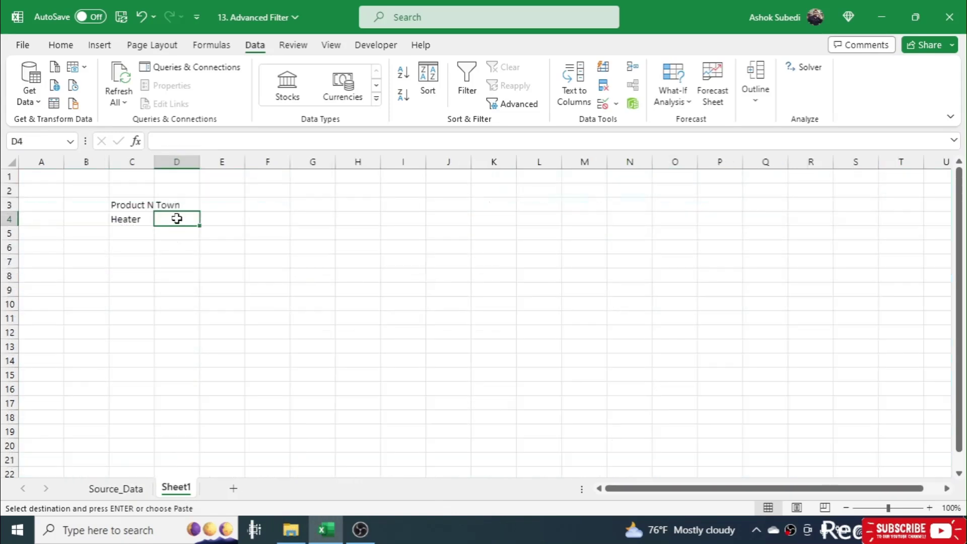
key("ctrl+v")
Widen columns C and D on Sheet1 to fit the criteria headers and values.
left_click(330, 280)
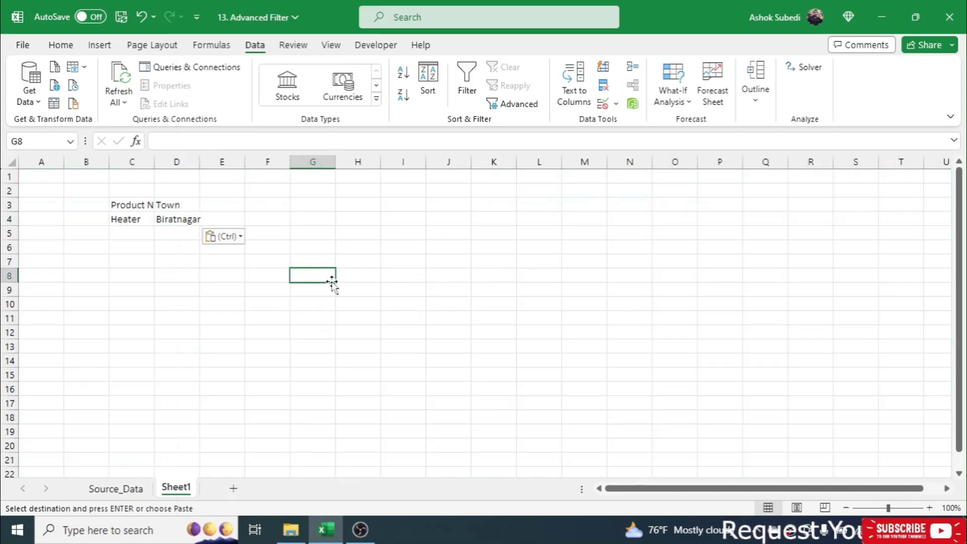
double_click(156, 162)
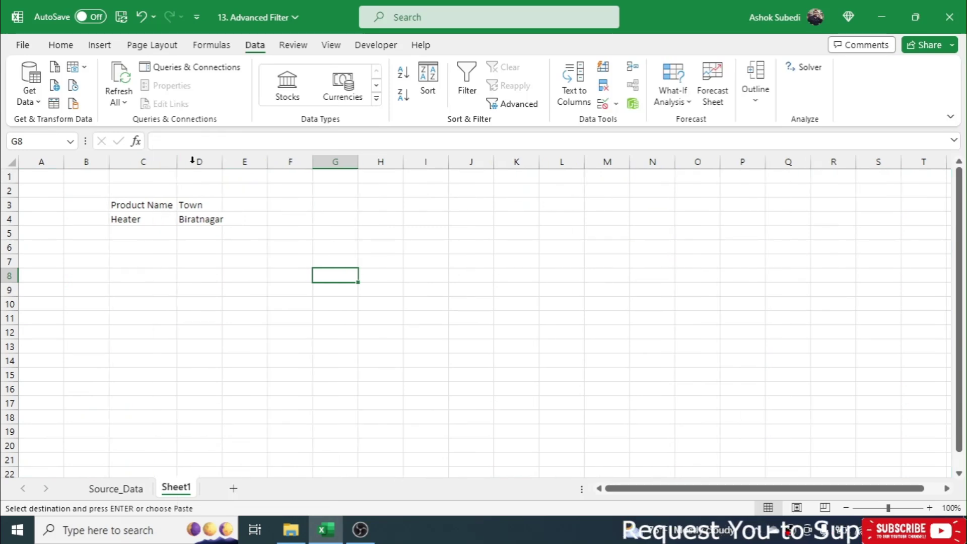
double_click(222, 162)
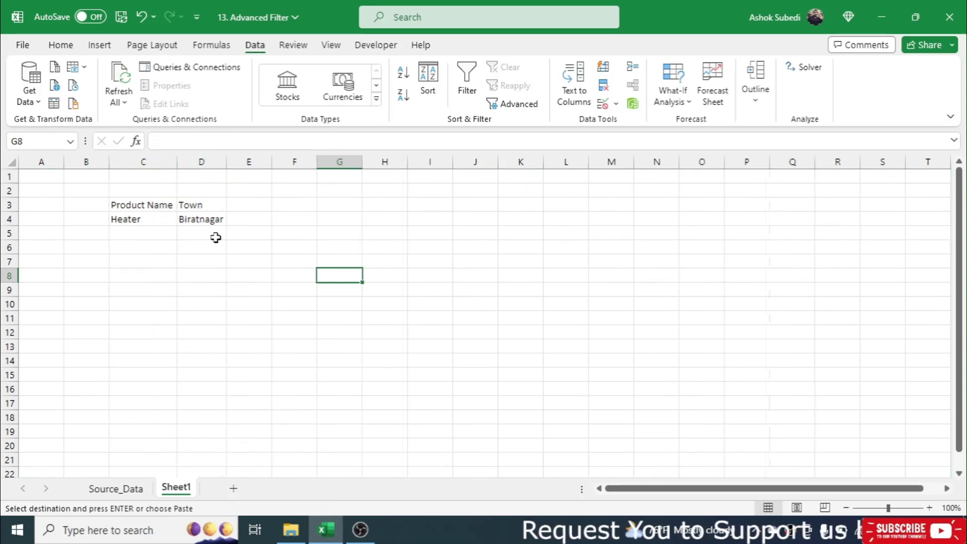
left_click(252, 346)
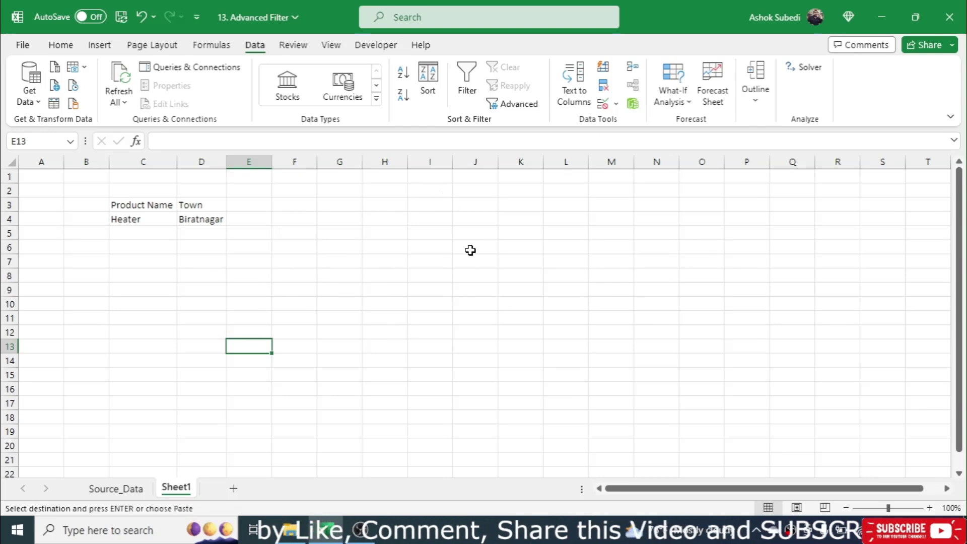
Start an Advanced Filter on Sheet1 that copies the results to another location, with E7 as the destination.
left_click(157, 260)
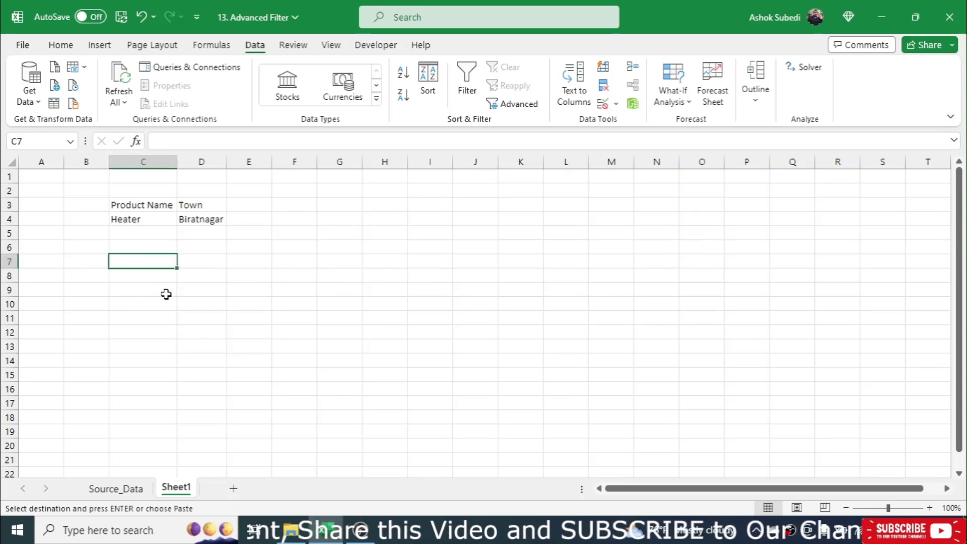
left_click(121, 490)
left_click(173, 490)
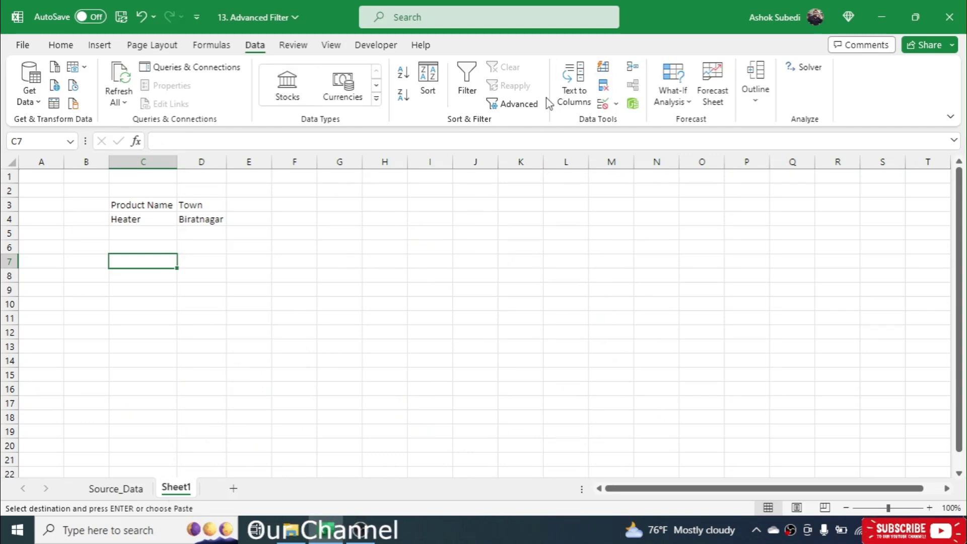
left_click(522, 102)
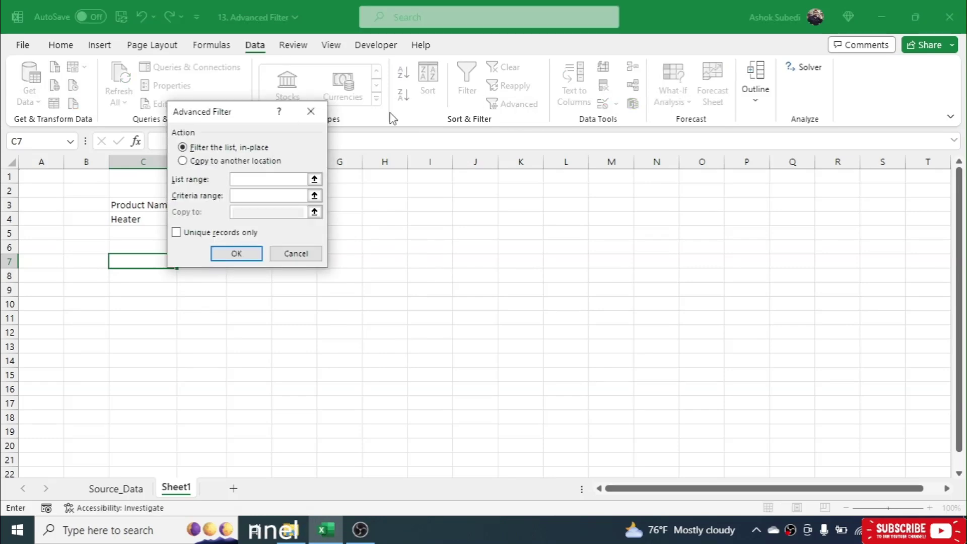
left_click_drag(231, 114, 487, 194)
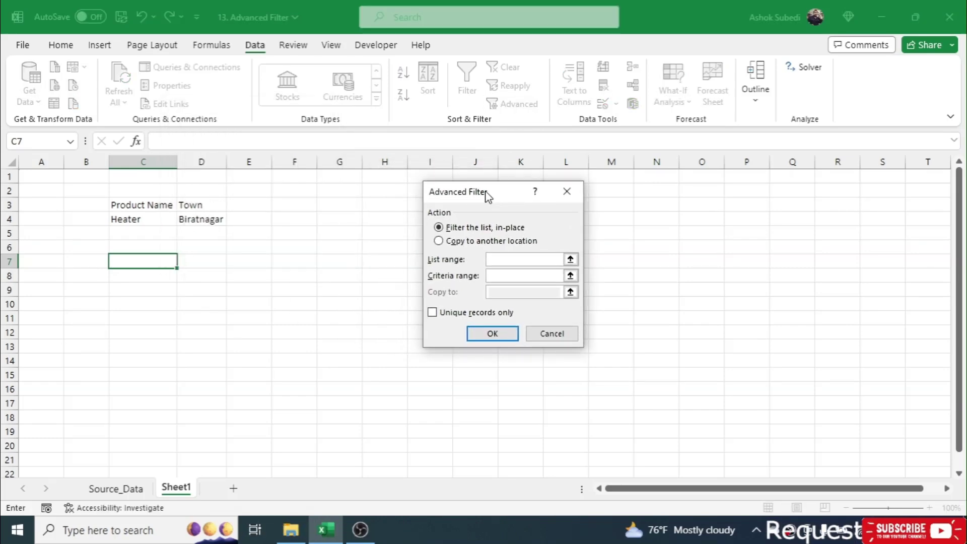
left_click(440, 241)
left_click(501, 293)
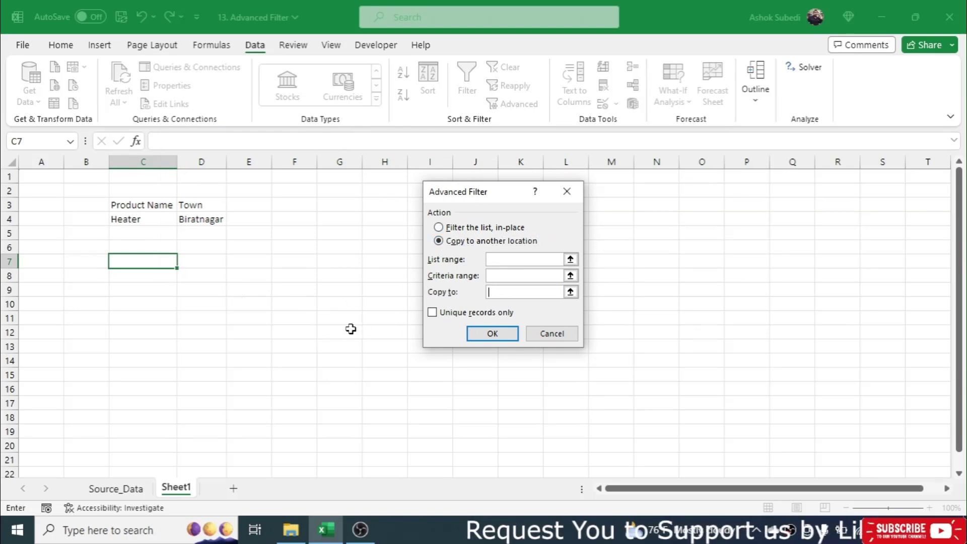
left_click(253, 262)
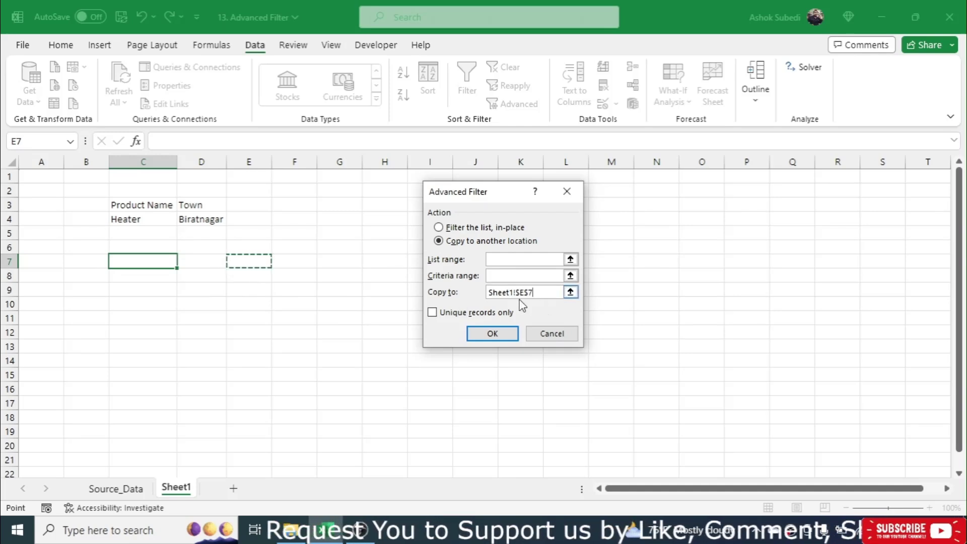
Run the Advanced Filter with criteria range C3:D4 of Sheet1 and list range A3:J1000 of Source_Data.
left_click(502, 277)
left_click_drag(155, 205, 197, 219)
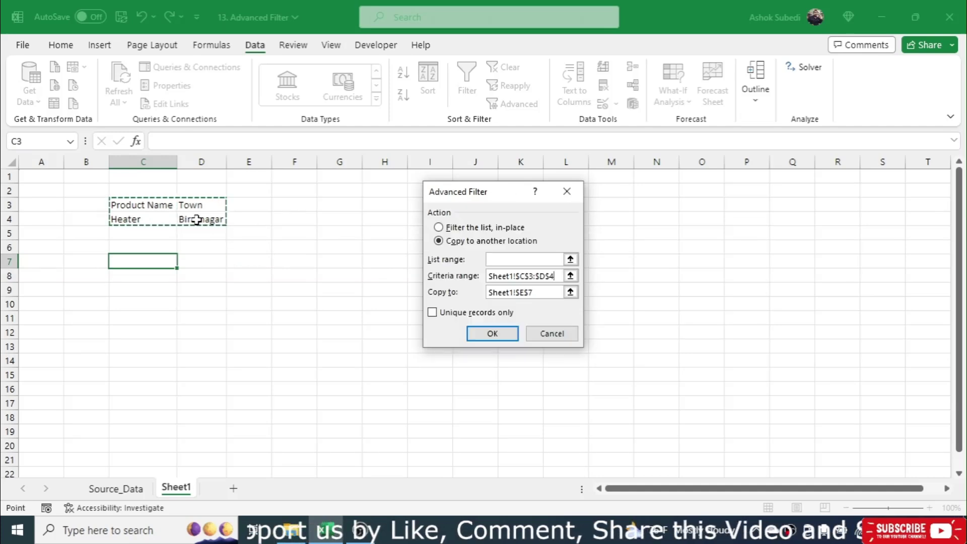
left_click(496, 260)
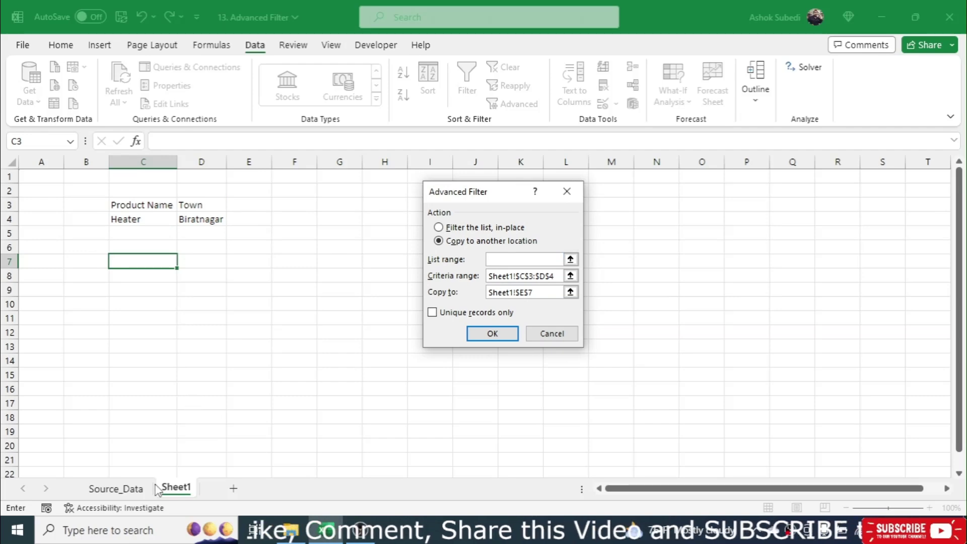
left_click(127, 488)
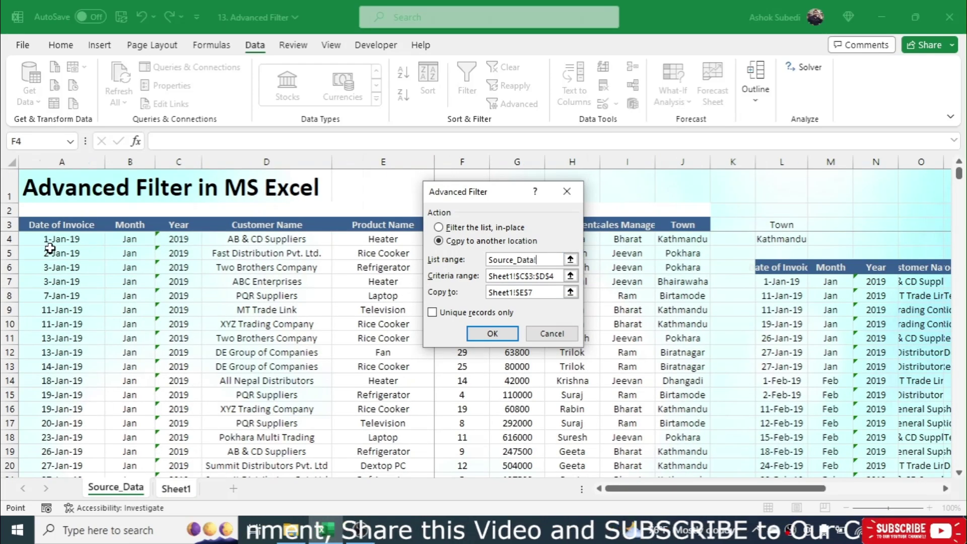
left_click_drag(47, 225, 674, 238)
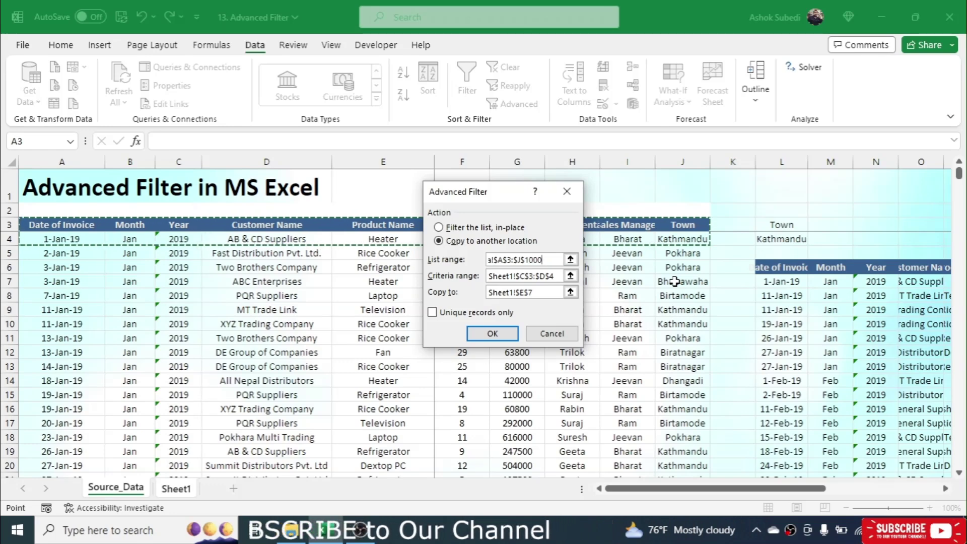
key("ctrl+shift+Down")
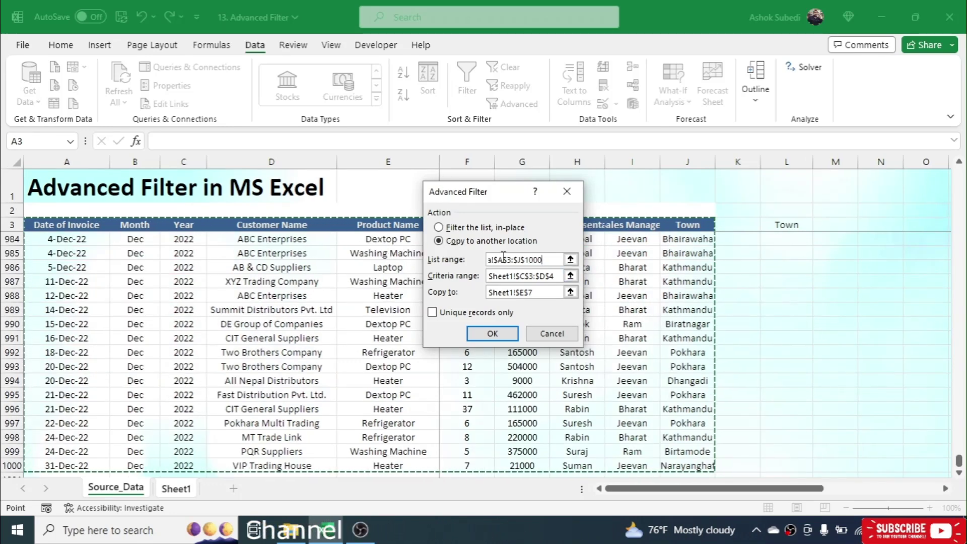
left_click(492, 333)
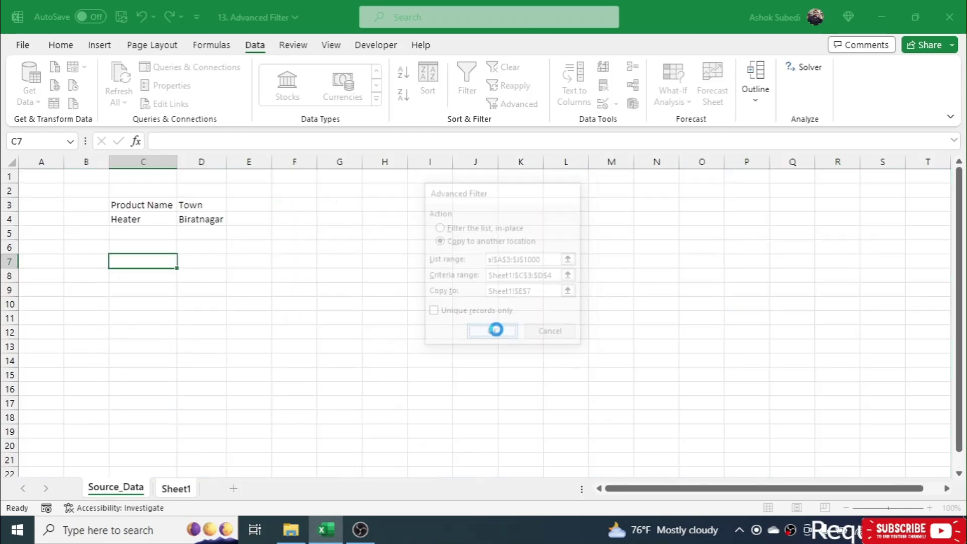
Fit column E to the invoice dates and check the Product Name and Town columns of the extracted records.
left_click(276, 315)
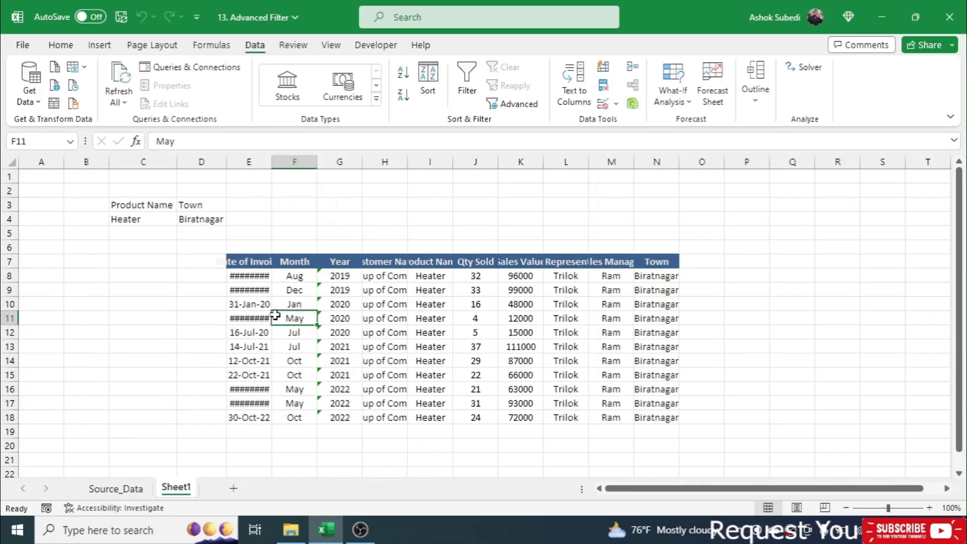
double_click(271, 162)
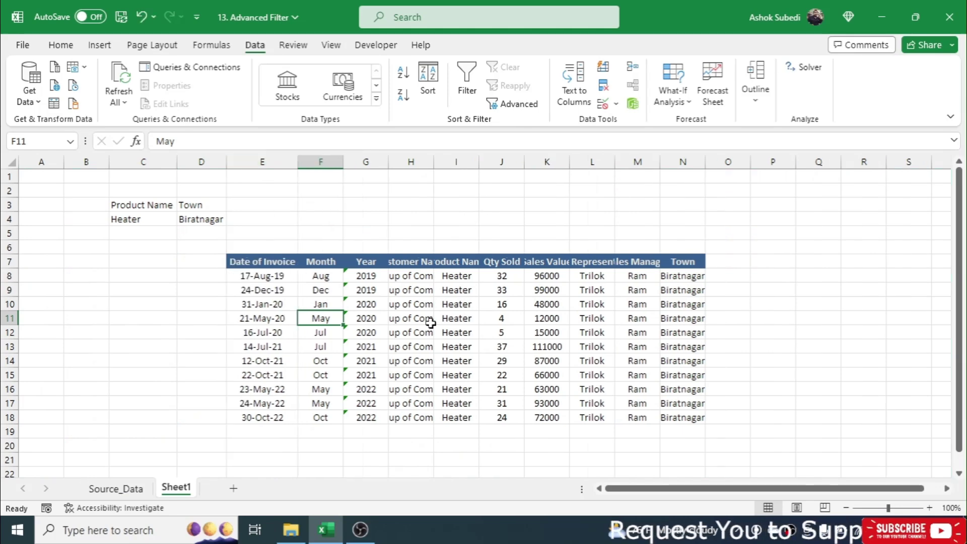
left_click_drag(458, 281, 456, 418)
left_click_drag(684, 276, 678, 413)
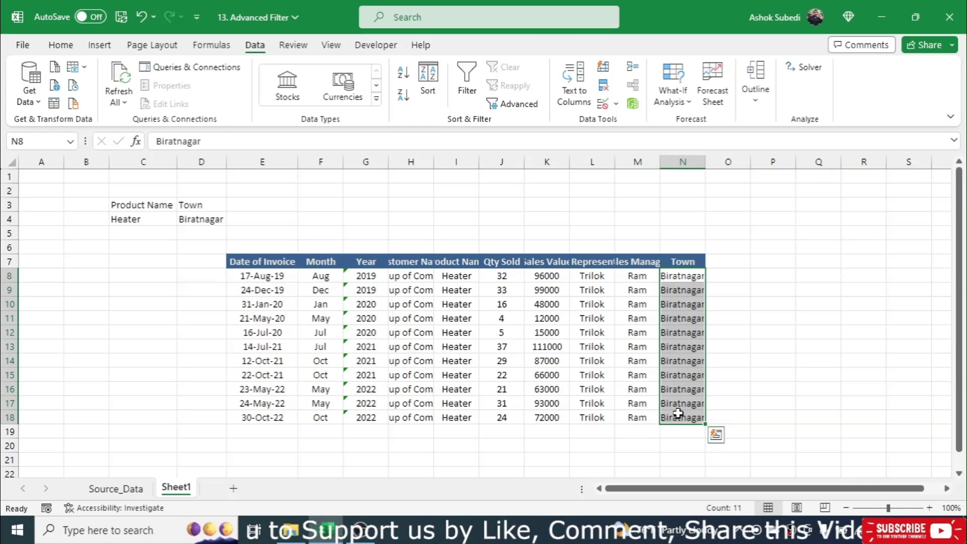
Replace the Town criteria header in D3 of Sheet1 with Qty.
left_click(120, 489)
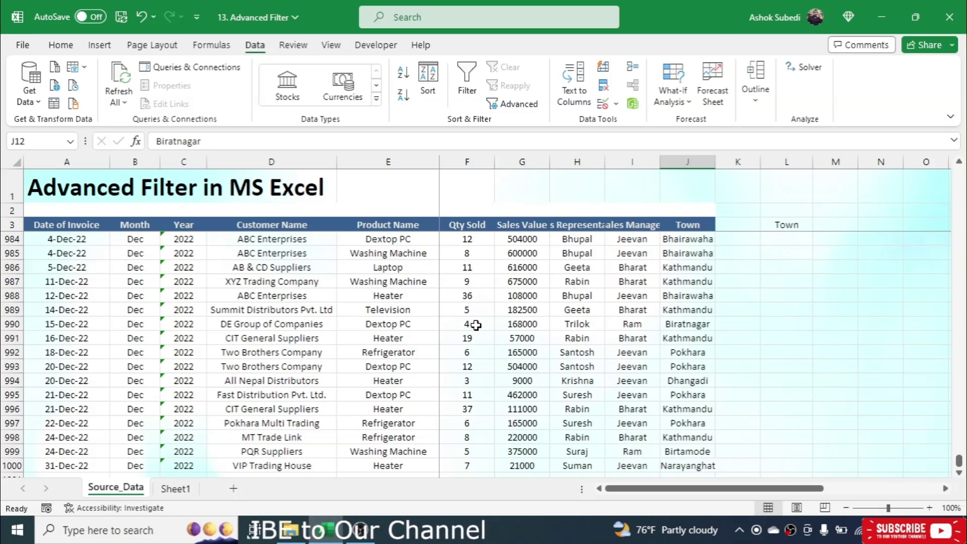
left_click(190, 488)
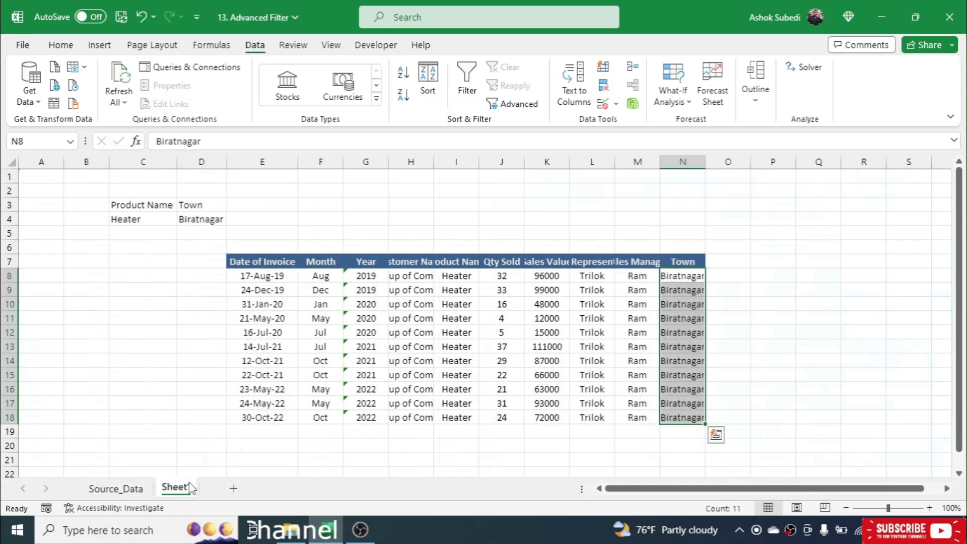
left_click(190, 204)
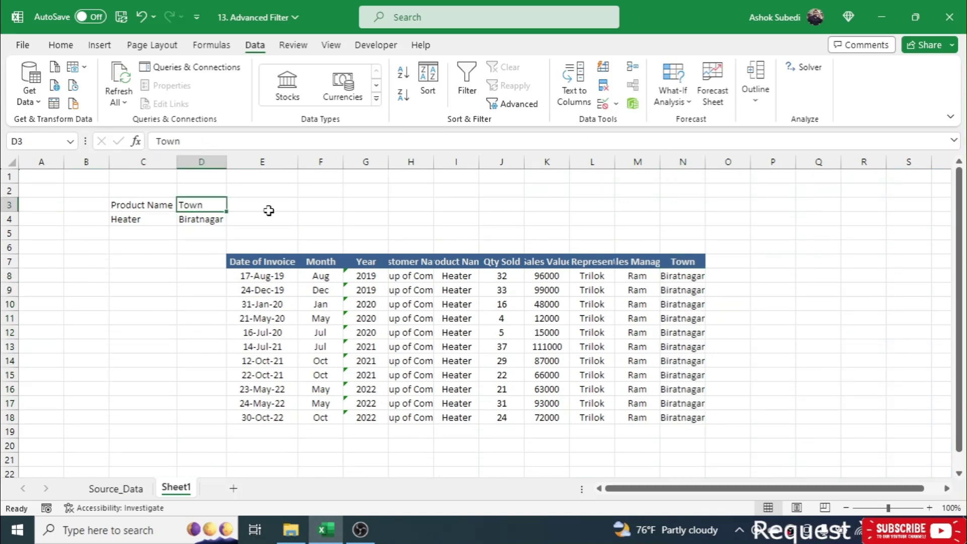
type("Qty")
key("Return")
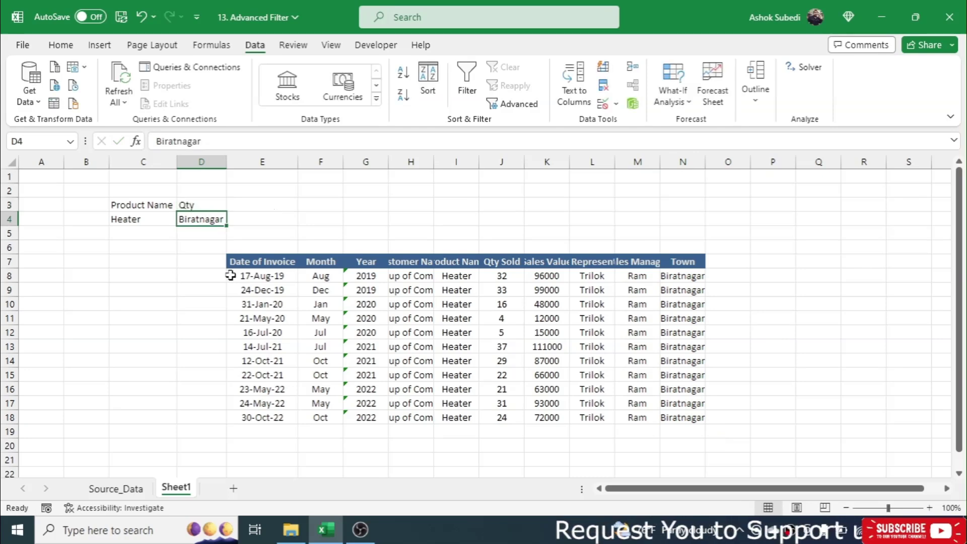
Copy the Qty Sold header from F3 of Source_Data and paste it as a value into D3 of Sheet1.
left_click(115, 489)
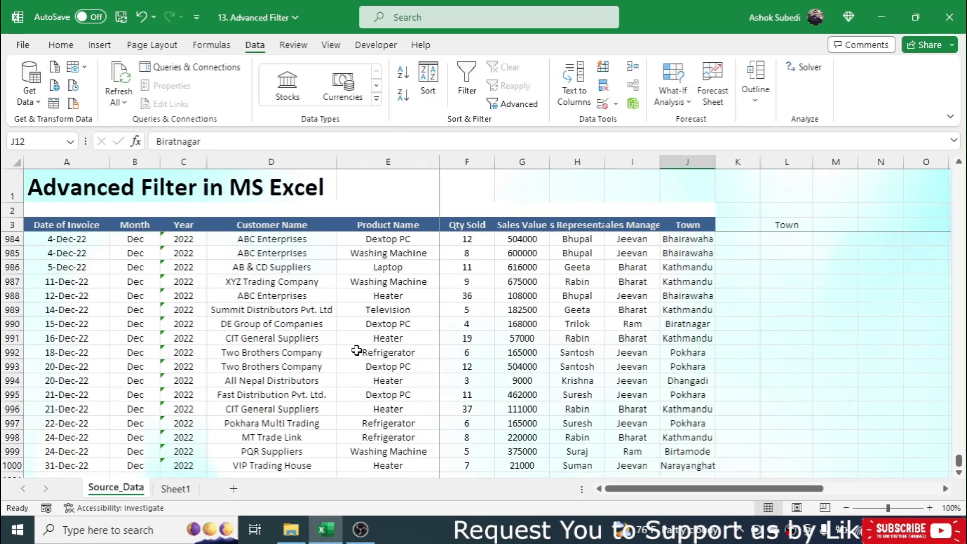
left_click(472, 224)
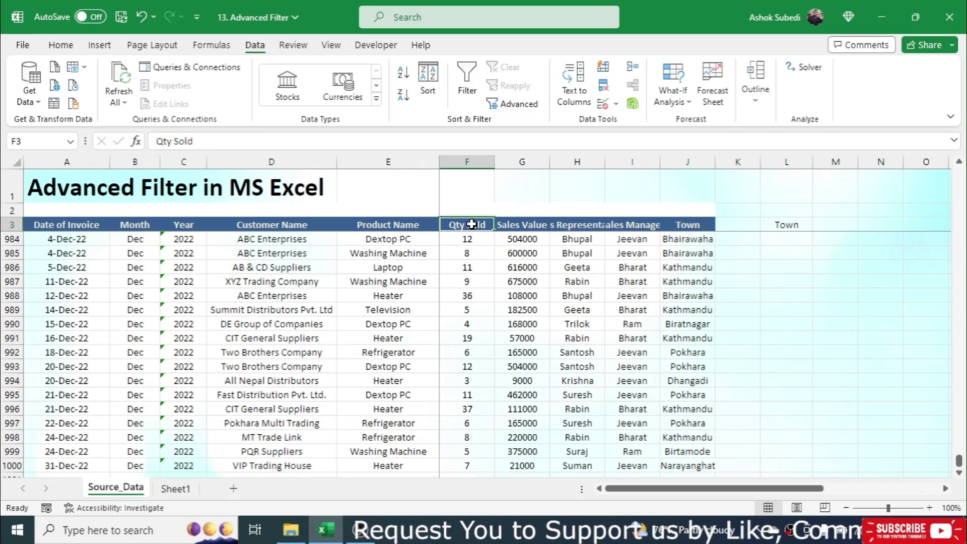
key("ctrl+c")
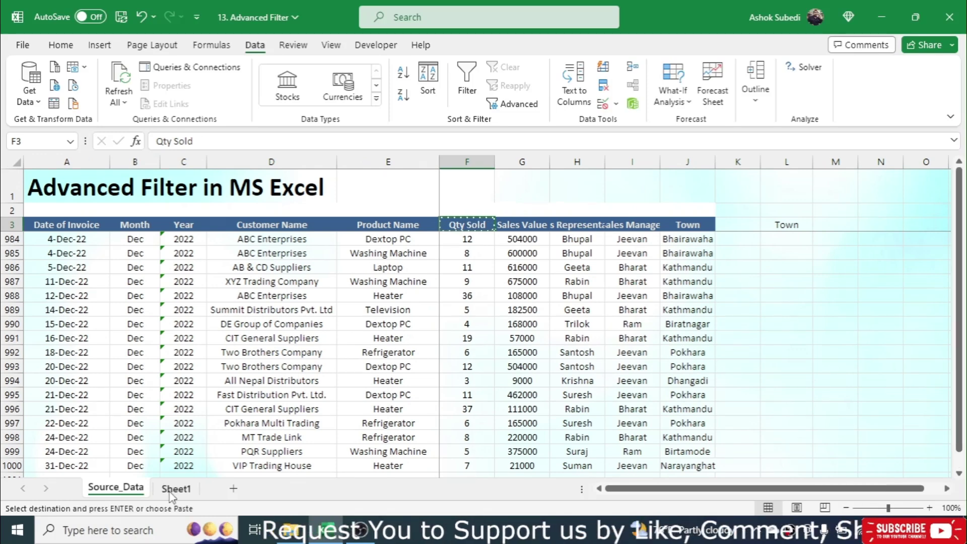
left_click(174, 489)
left_click(201, 204)
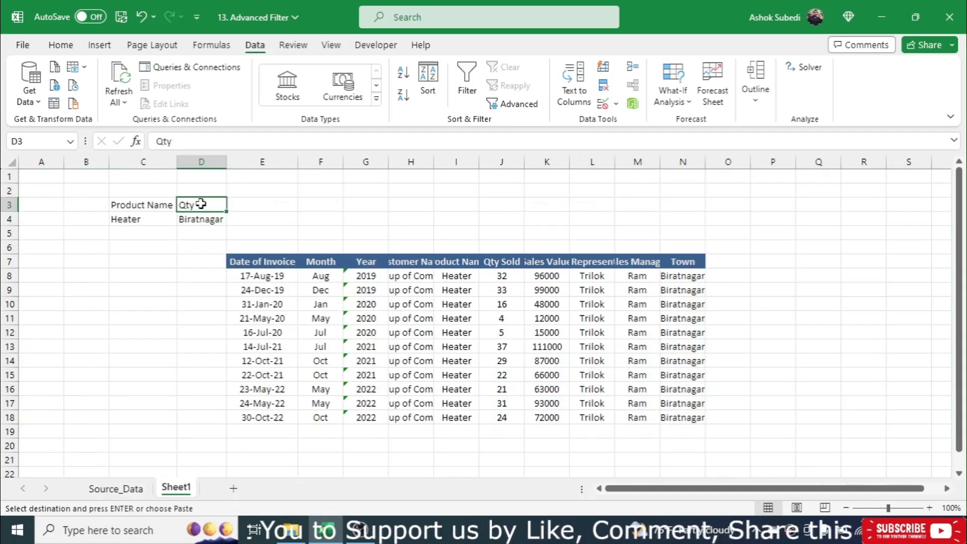
key("ctrl+v")
Set the criterion in D4 of Sheet1, beneath Qty Sold, to >10.
left_click(201, 218)
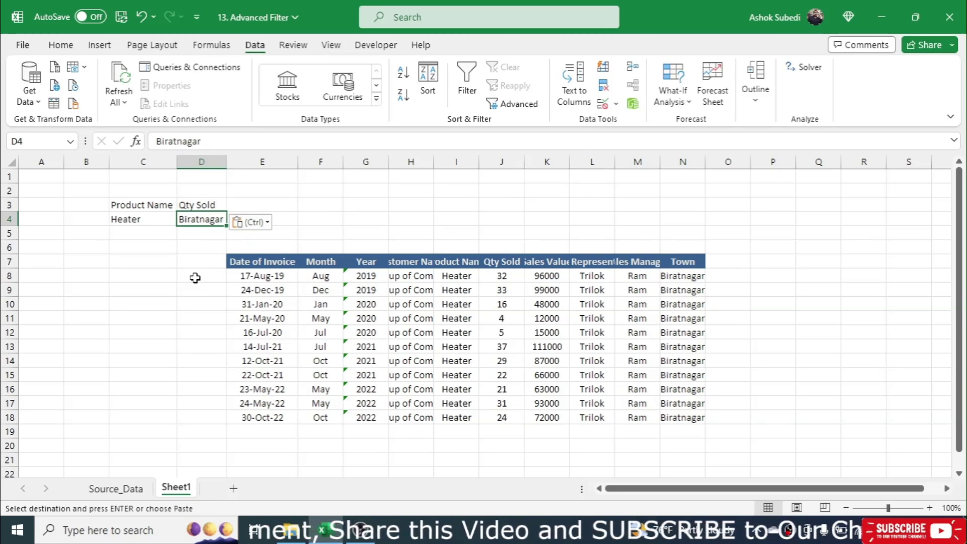
type(">10")
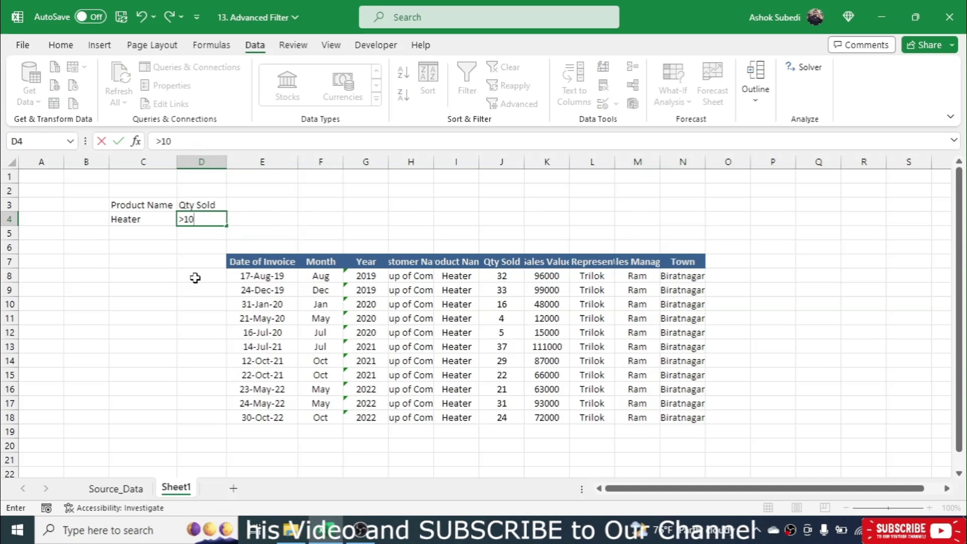
key("Return")
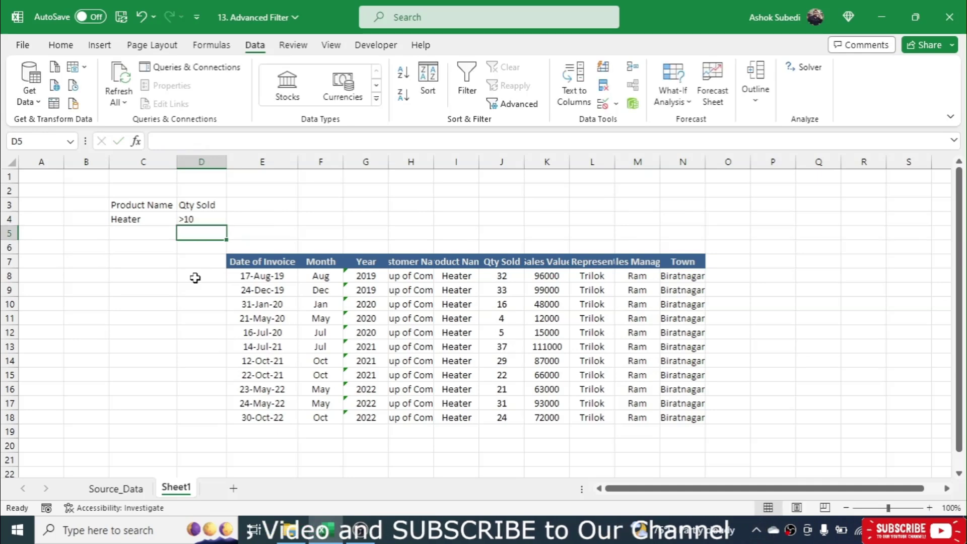
left_click(303, 205)
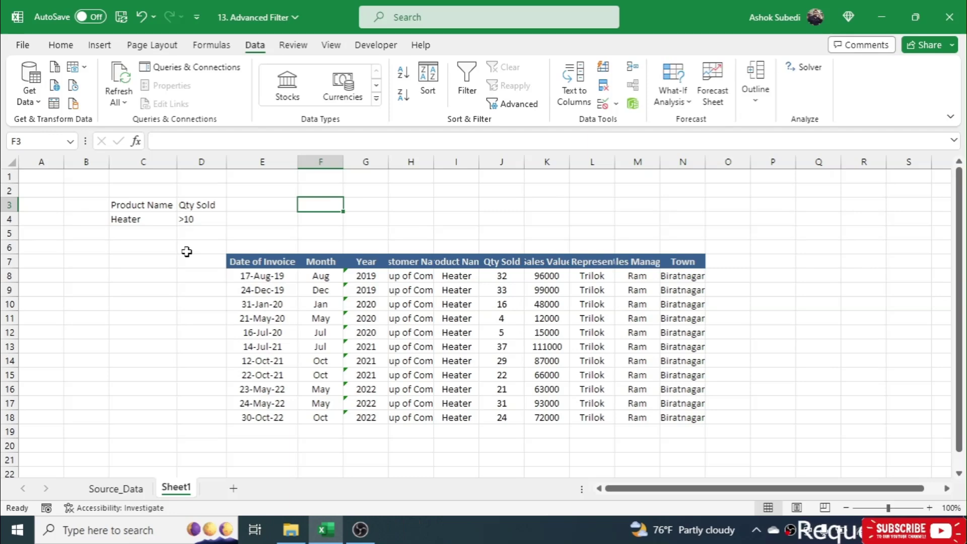
left_click(203, 219)
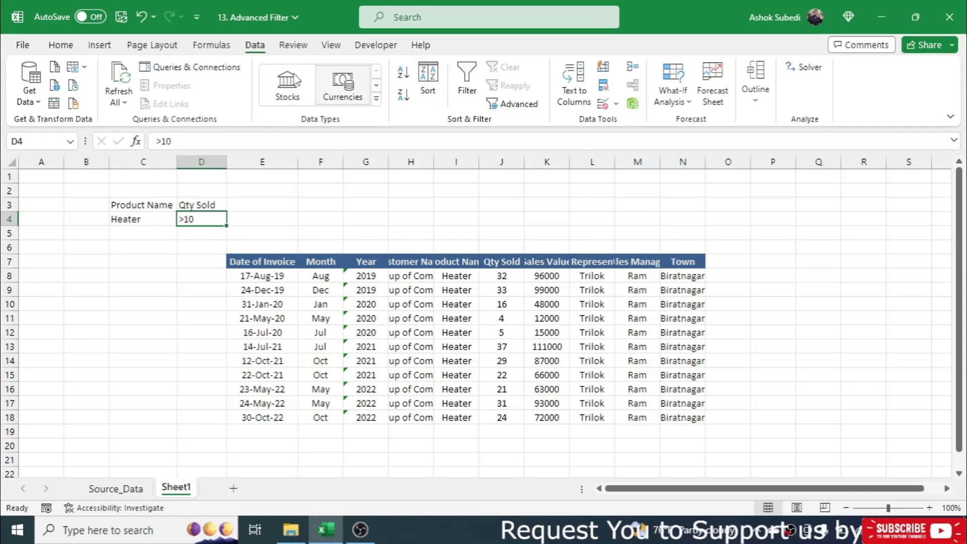
left_click(515, 105)
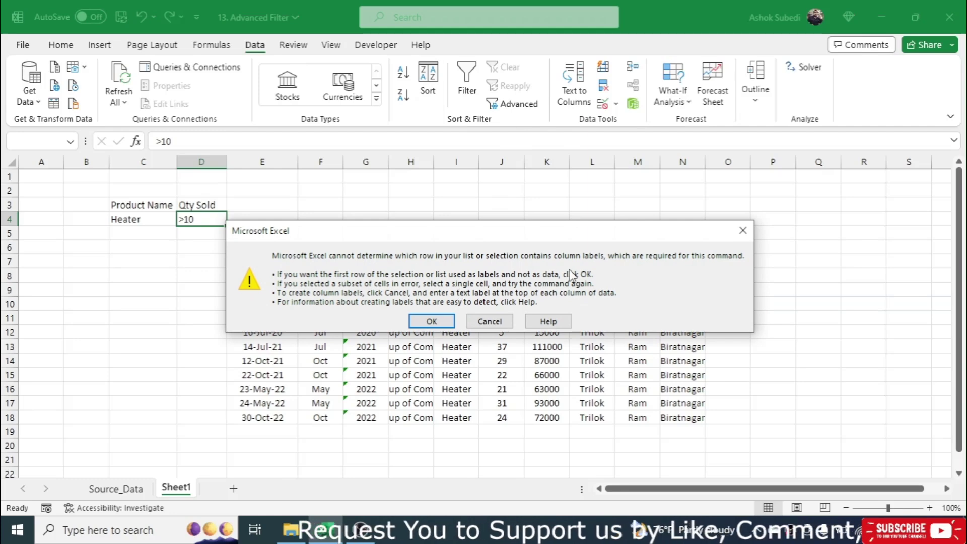
left_click(749, 233)
Start an Advanced Filter from empty cell P7 that copies to another location, and replace the previous destination with P7 of Sheet1.
left_click(766, 259)
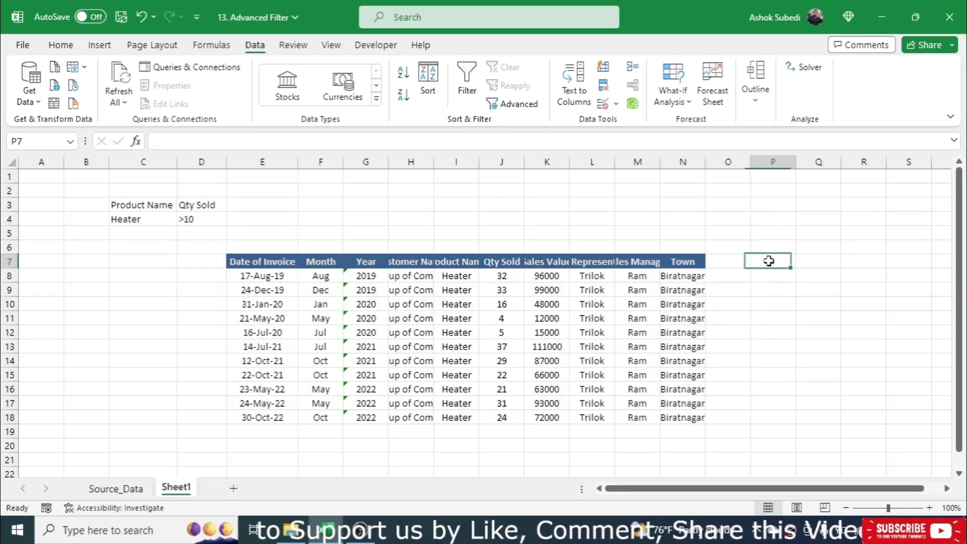
left_click(517, 106)
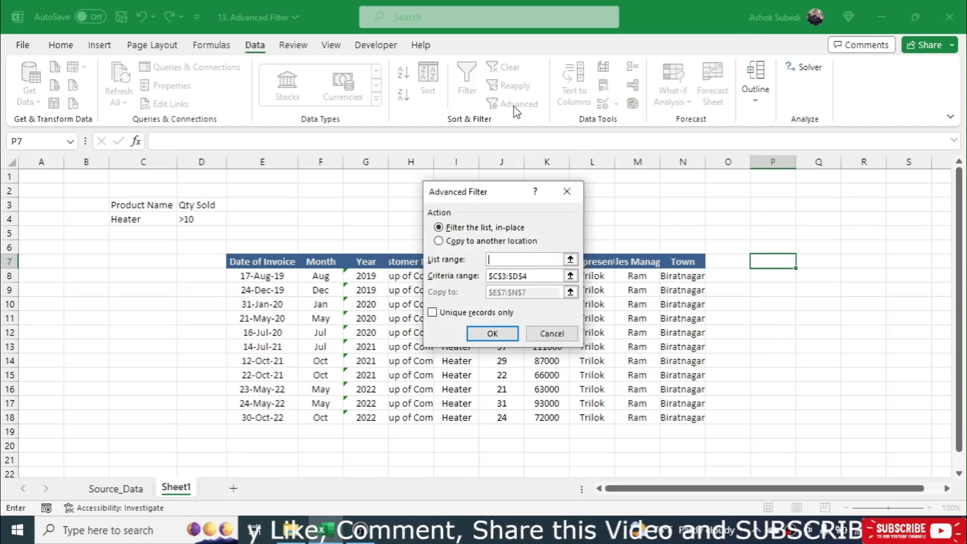
left_click(439, 241)
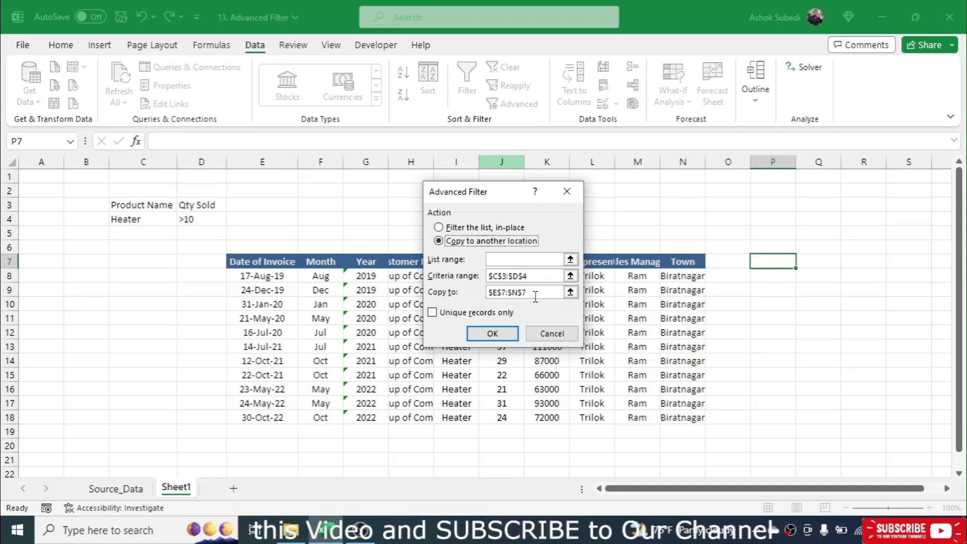
left_click_drag(537, 294, 485, 293)
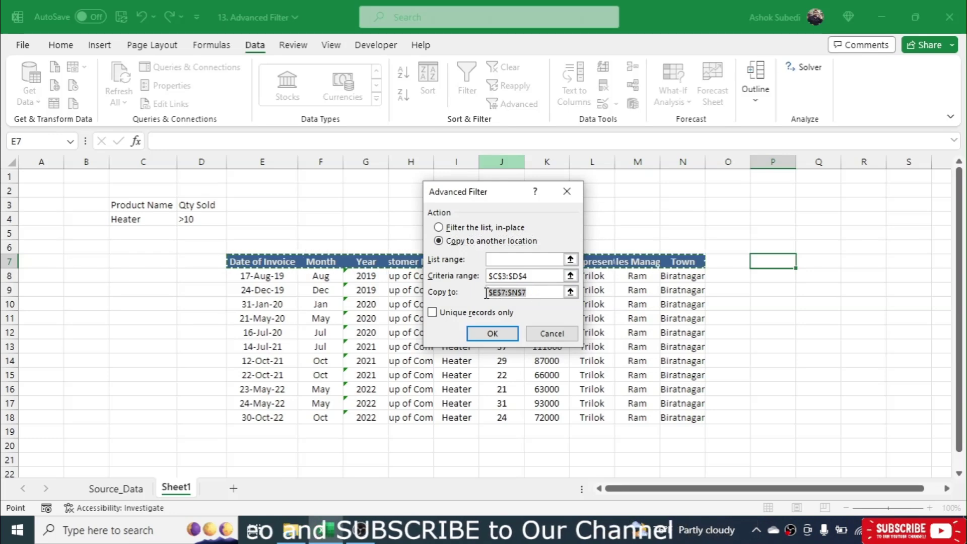
key("BackSpace")
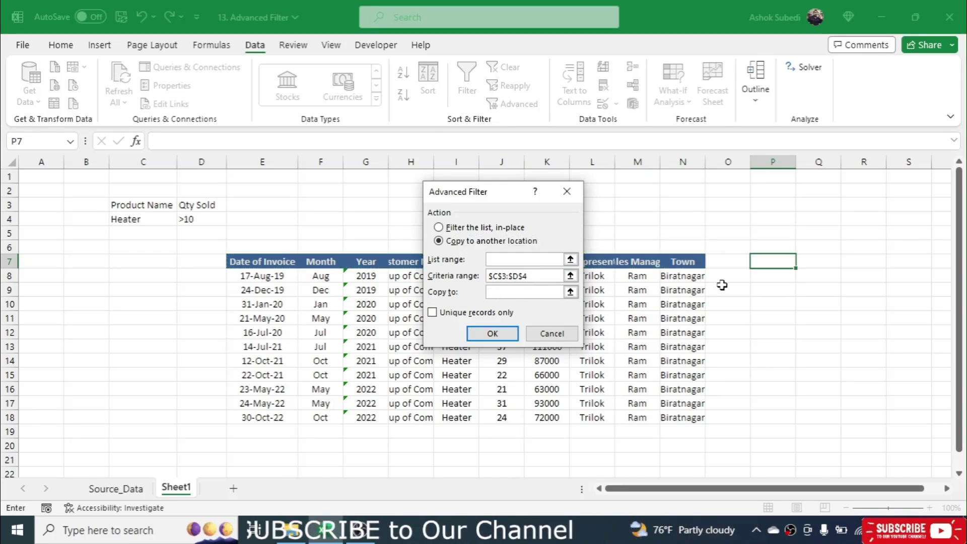
left_click(775, 261)
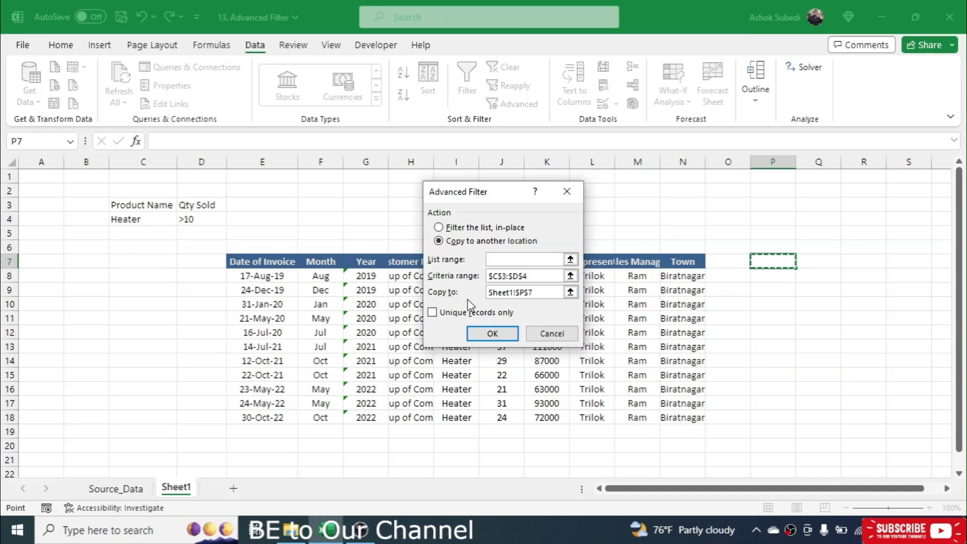
Keep the criteria range C3:D4, set the list range to A3:J1000 of Source_Data, and run the Advanced Filter.
left_click_drag(529, 278, 490, 280)
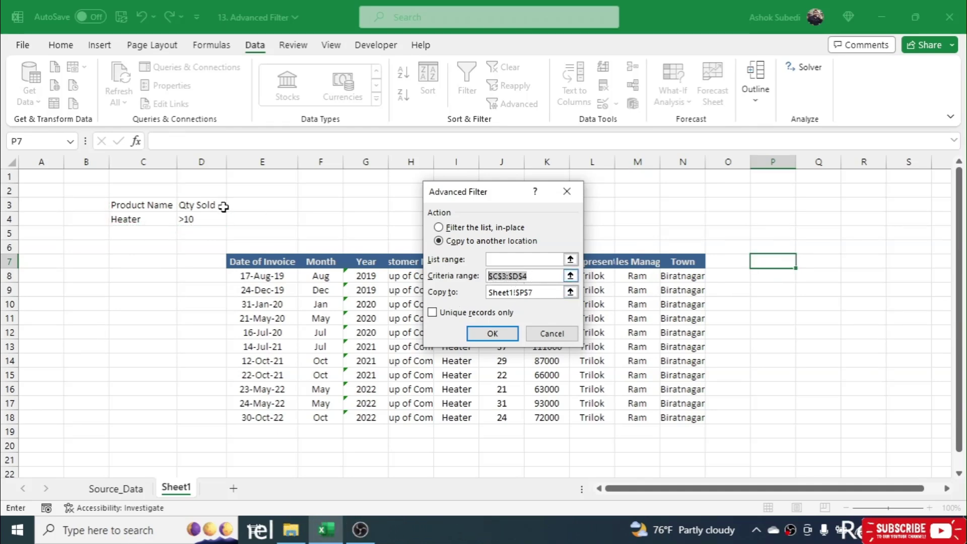
left_click(532, 278)
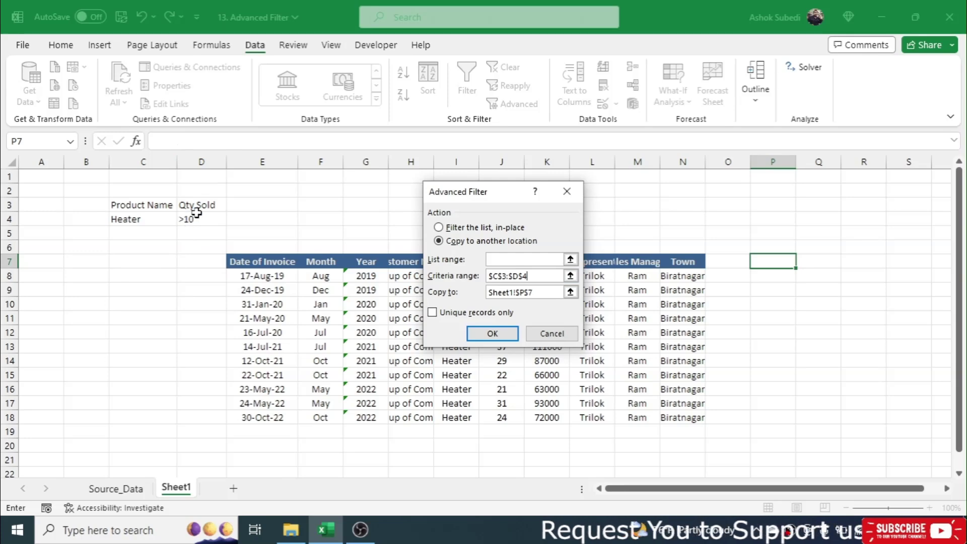
left_click(502, 260)
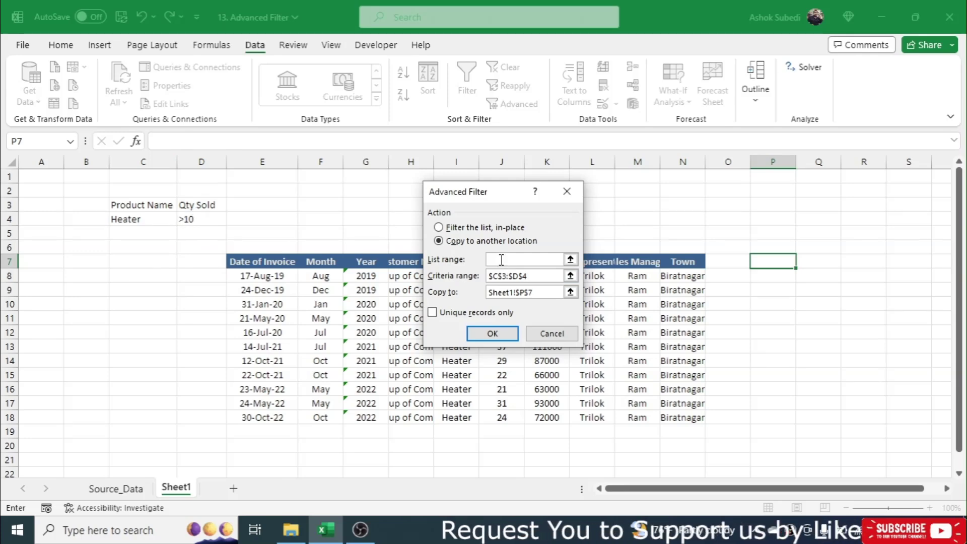
left_click(137, 488)
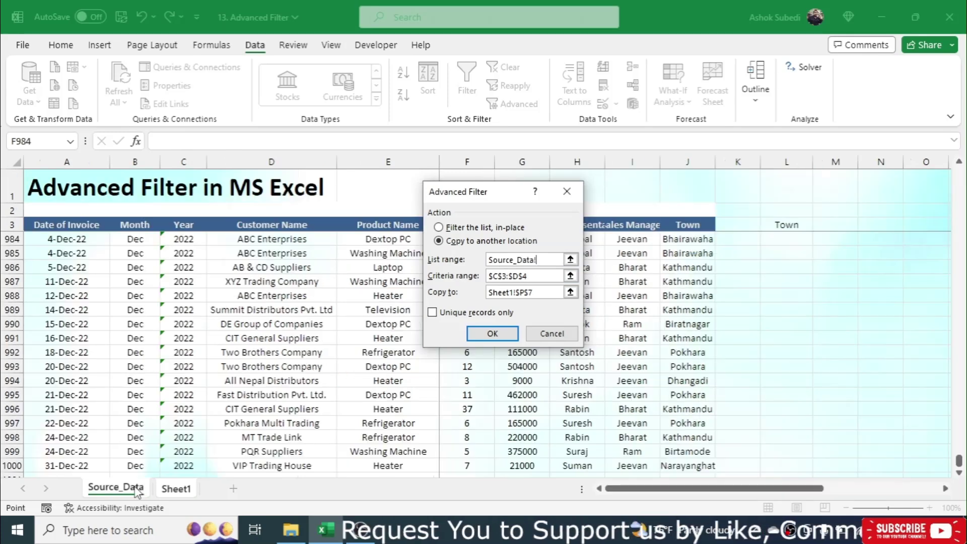
left_click(73, 227)
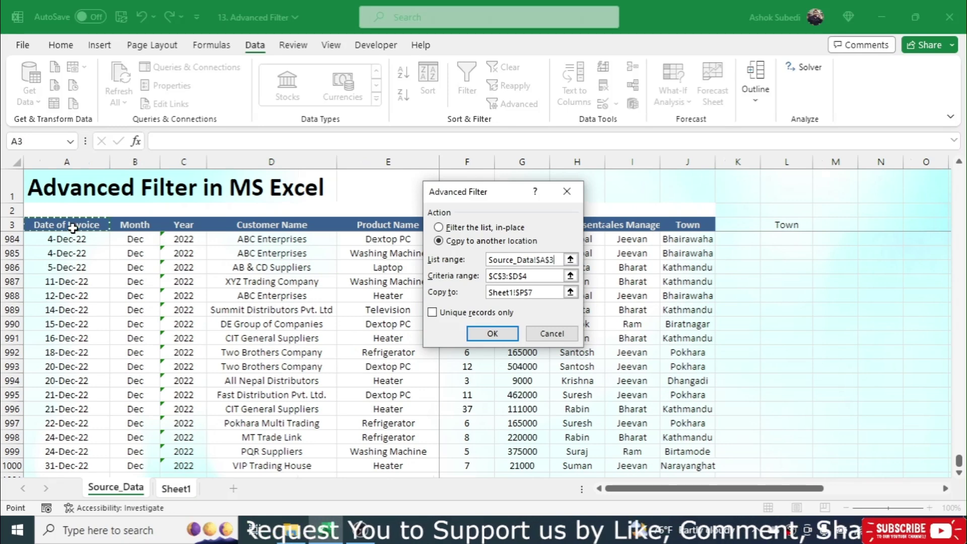
key("ctrl+shift+Right")
key("ctrl+shift+Down")
key("ctrl+shift+Down")
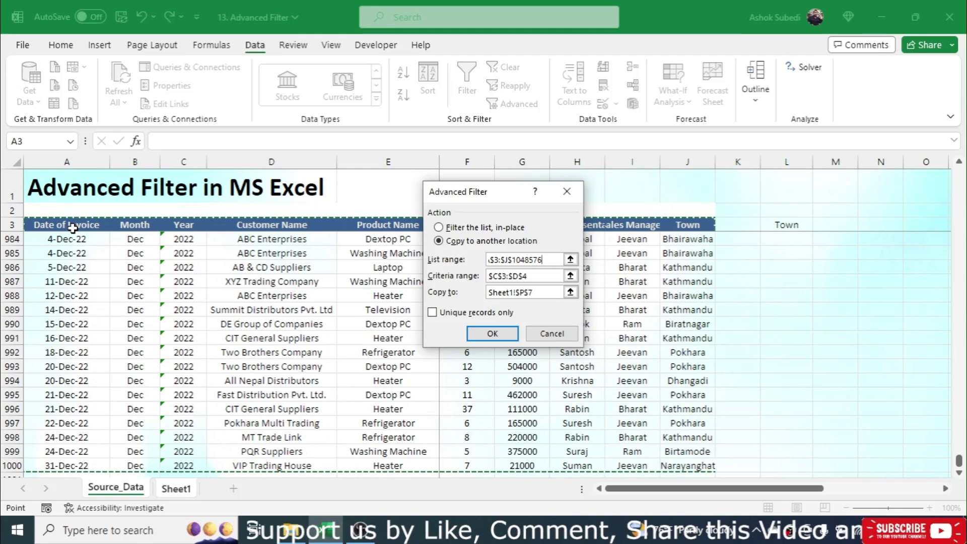
key("ctrl+shift+Up")
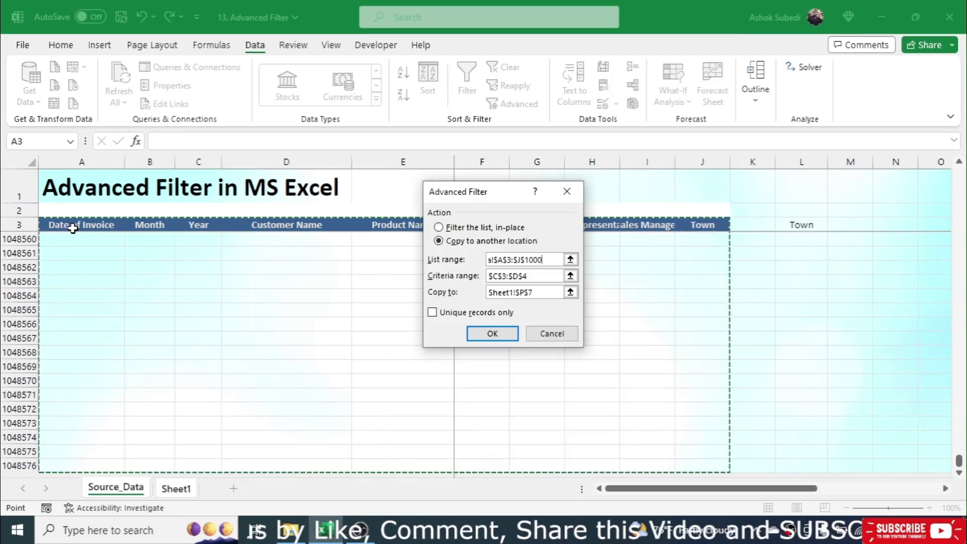
left_click(477, 334)
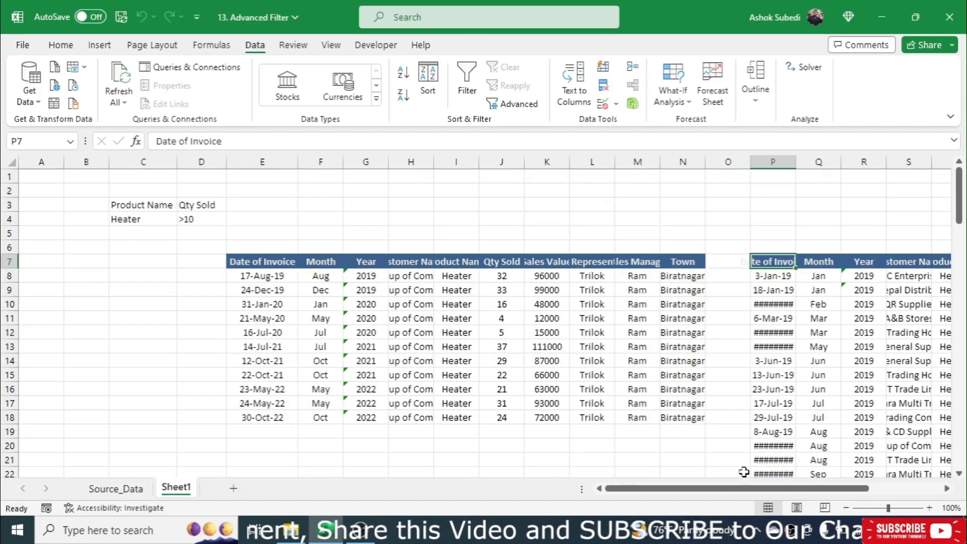
Examine the extracted Heater records starting at P7 of Sheet1 across all columns and down to the last row.
left_click_drag(725, 489, 797, 489)
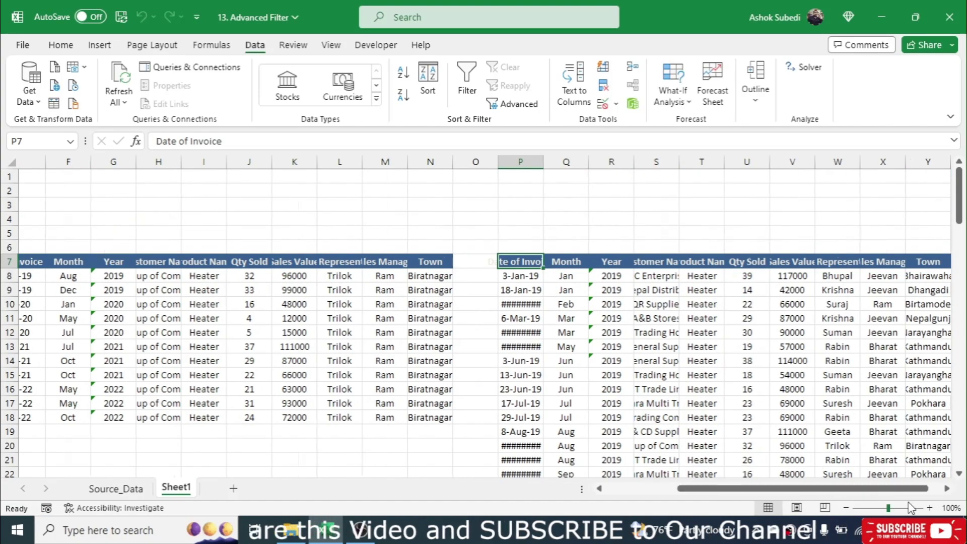
scroll(641, 334, "right", 2)
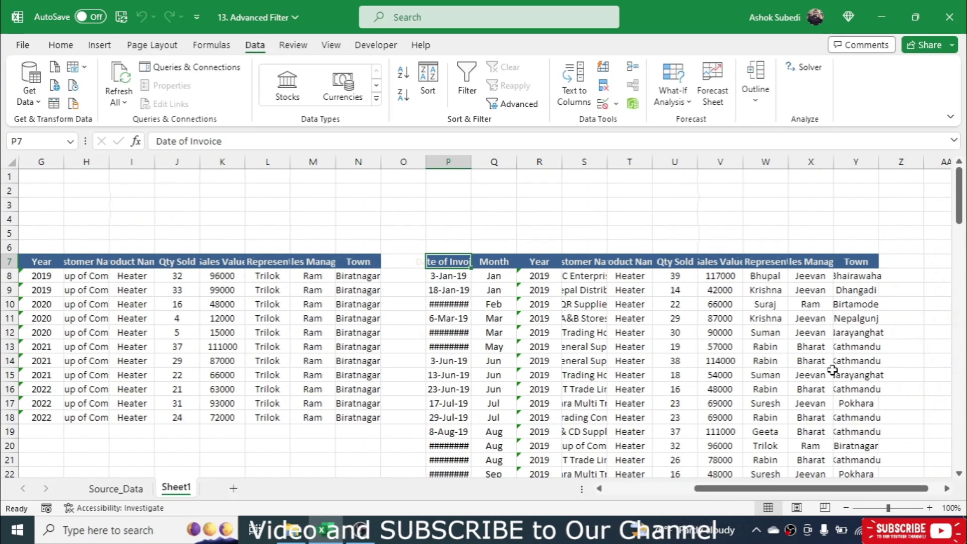
left_click_drag(961, 201, 956, 514)
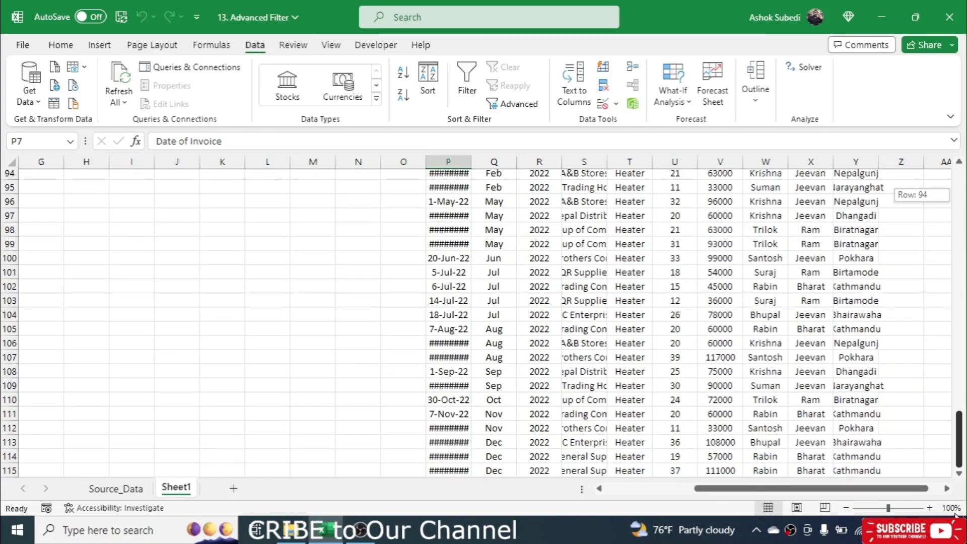
left_click_drag(959, 439, 959, 197)
left_click_drag(742, 498, 653, 498)
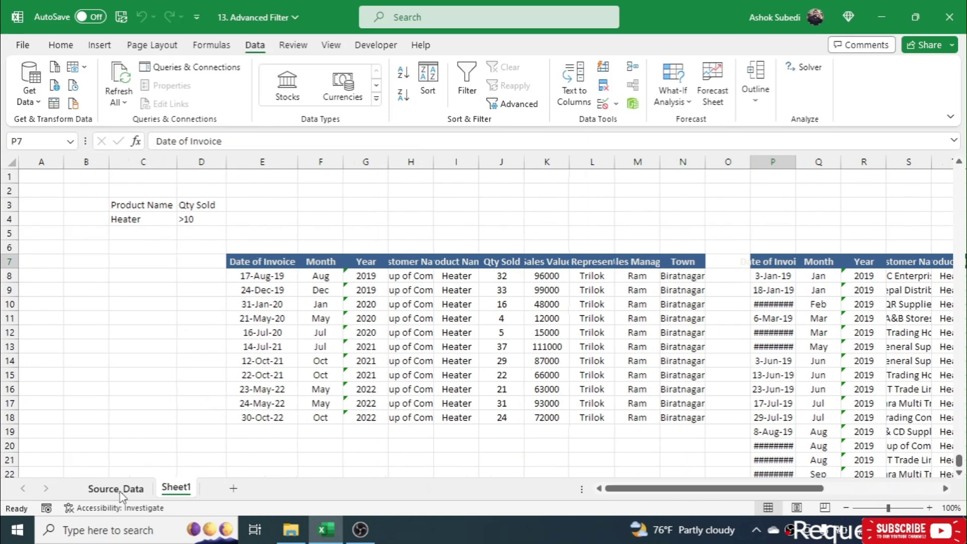
Return to the Source_Data sheet and select the first record's invoice date in A4.
left_click(120, 490)
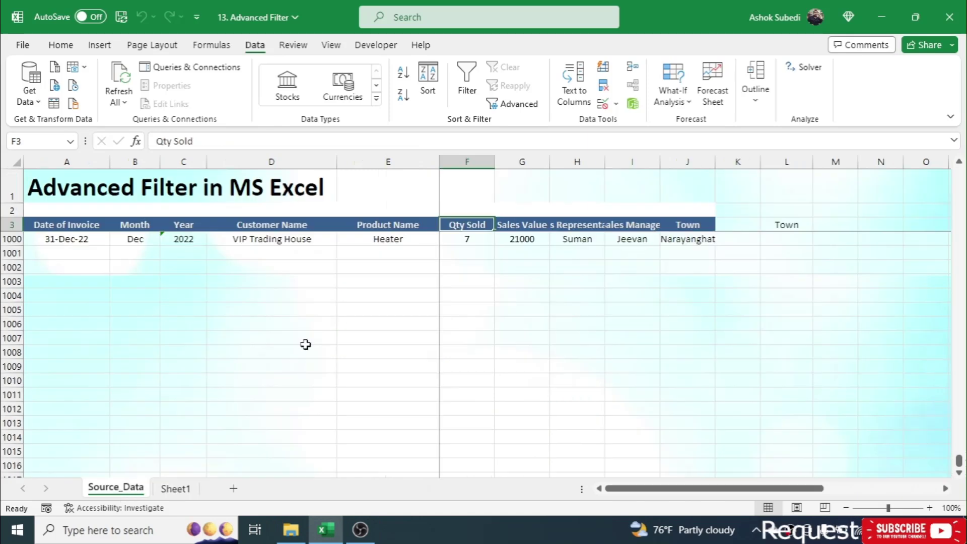
left_click(71, 224)
key("Down")
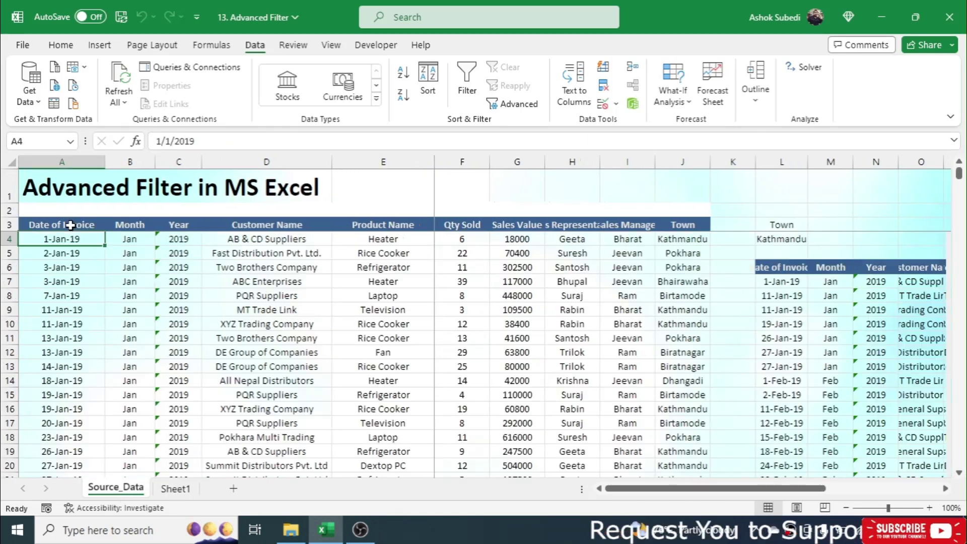